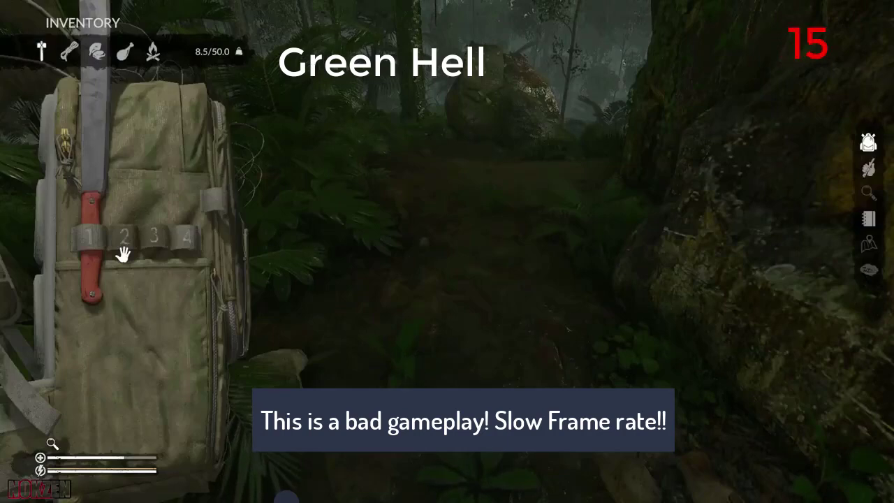
key(Tab)
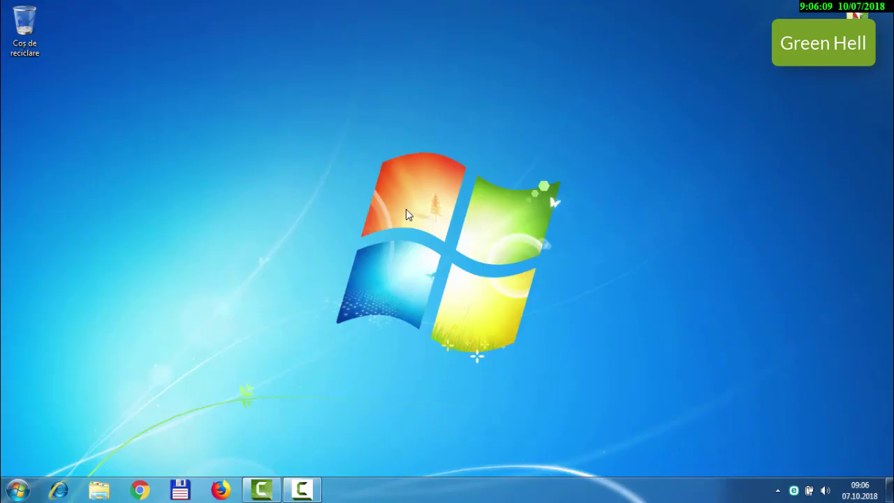
- Launch NVIDIA Control Panel from the desktop and show the image settings with preview
right_click(406, 210)
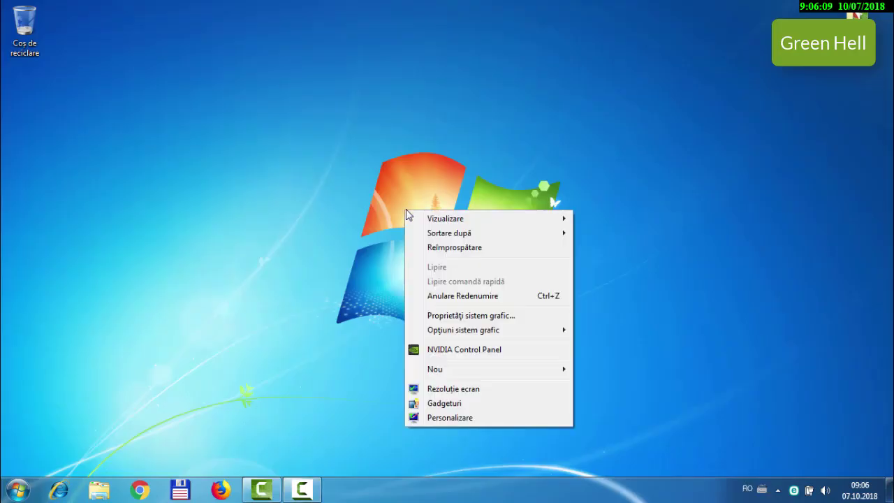
click(507, 351)
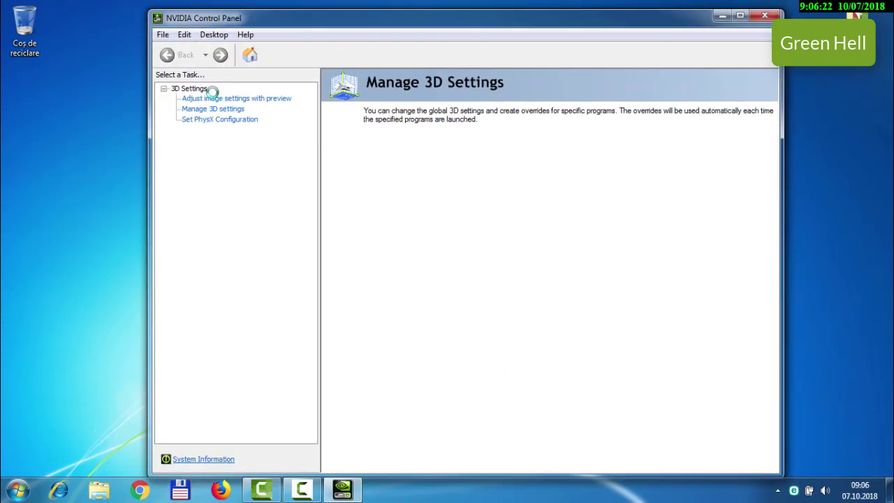
click(222, 99)
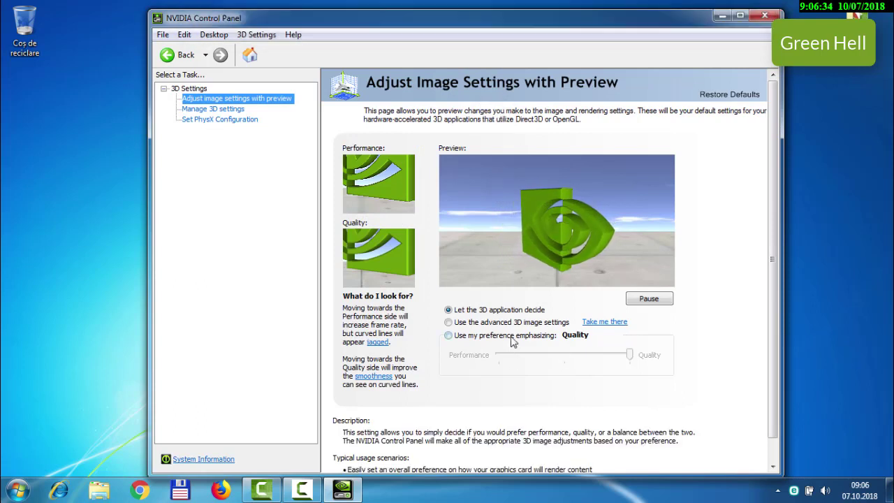
- Use the own-preference image setting, emphasize Performance fully instead of quality, and apply the change
click(475, 337)
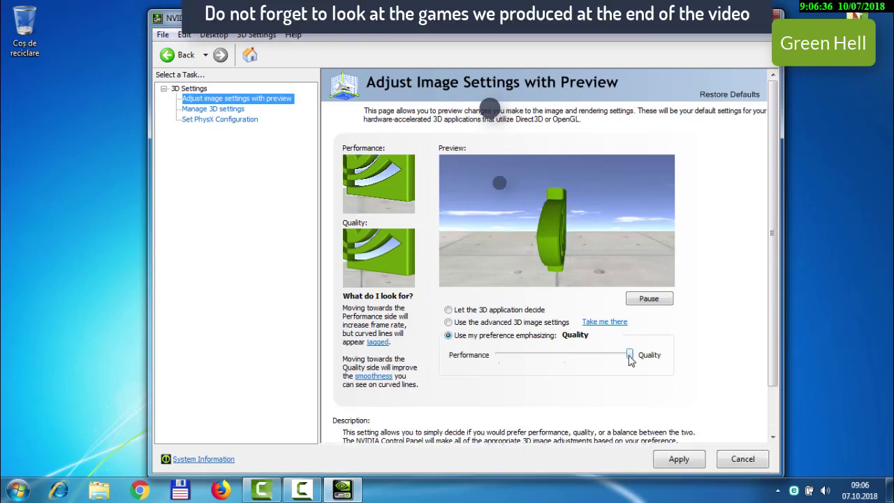
drag(630, 354, 501, 363)
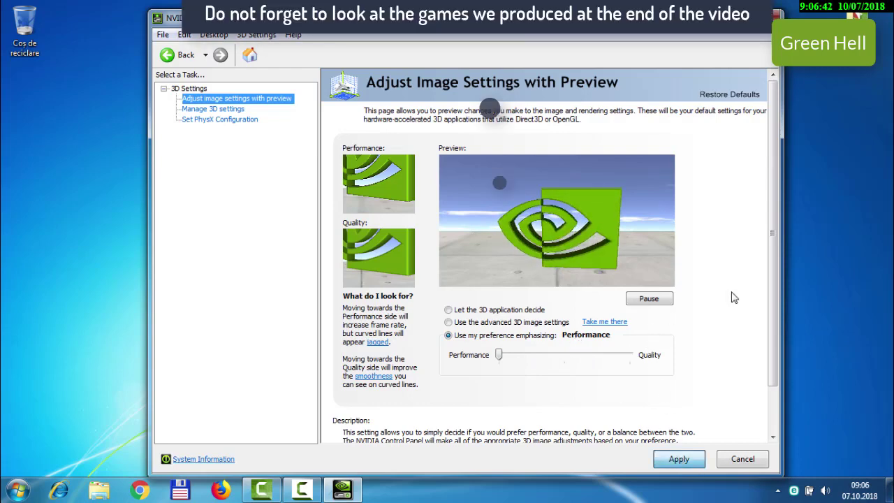
scroll(775, 330, down, 1)
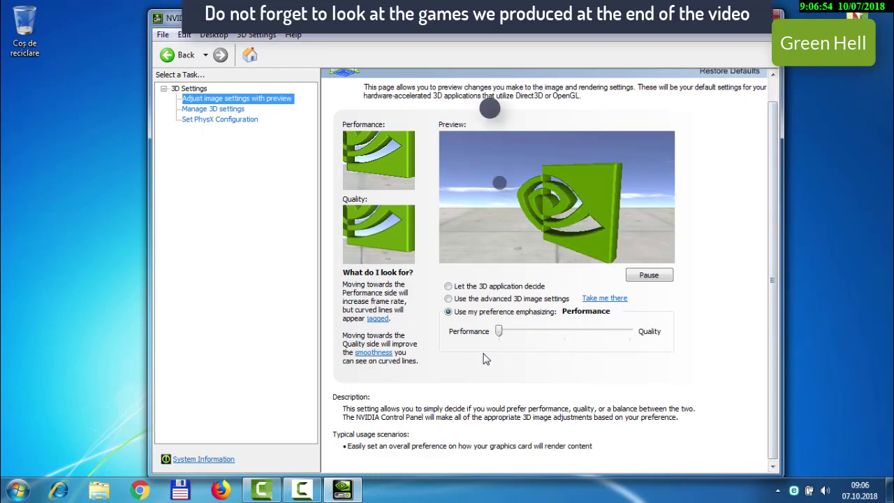
scroll(487, 359, up, 1)
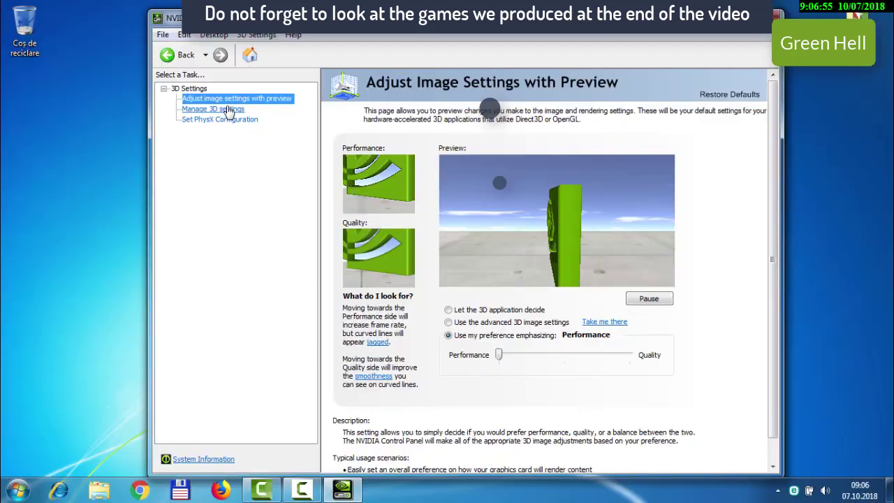
- Go to the global 3D settings, keep the preferred graphics processor on Auto-select, and set Ambient Occlusion to Off
click(213, 109)
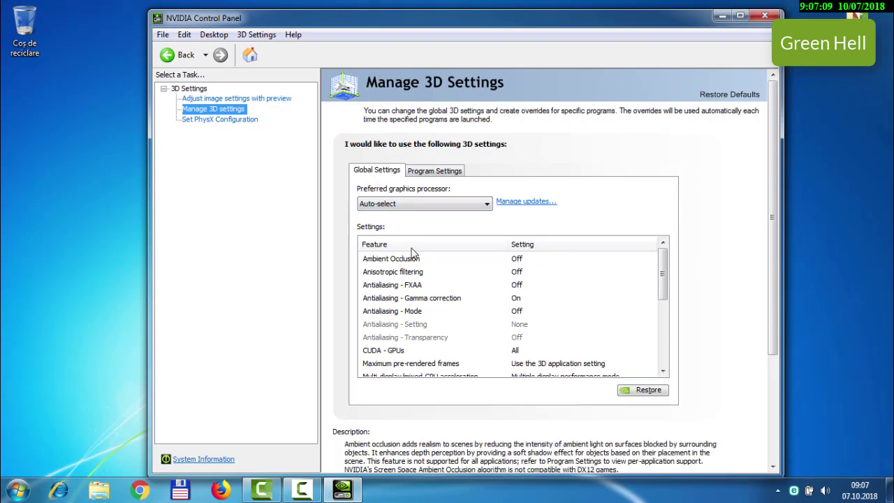
click(435, 204)
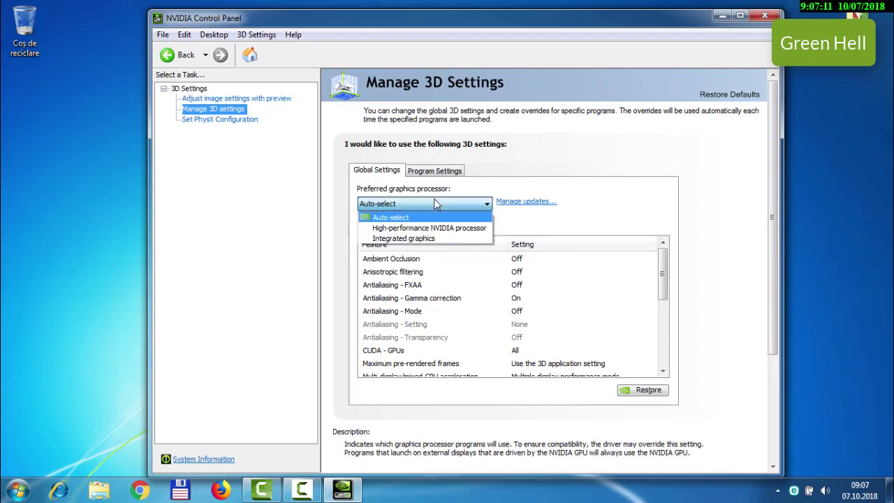
click(434, 203)
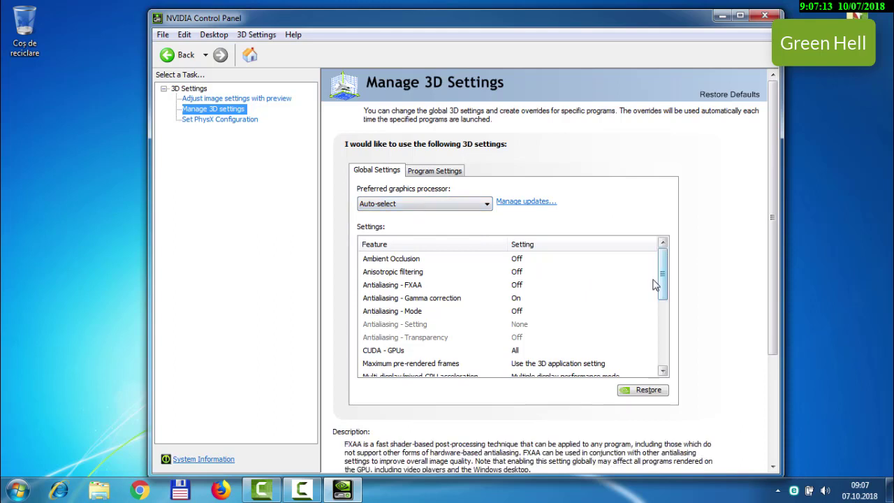
click(608, 258)
click(610, 259)
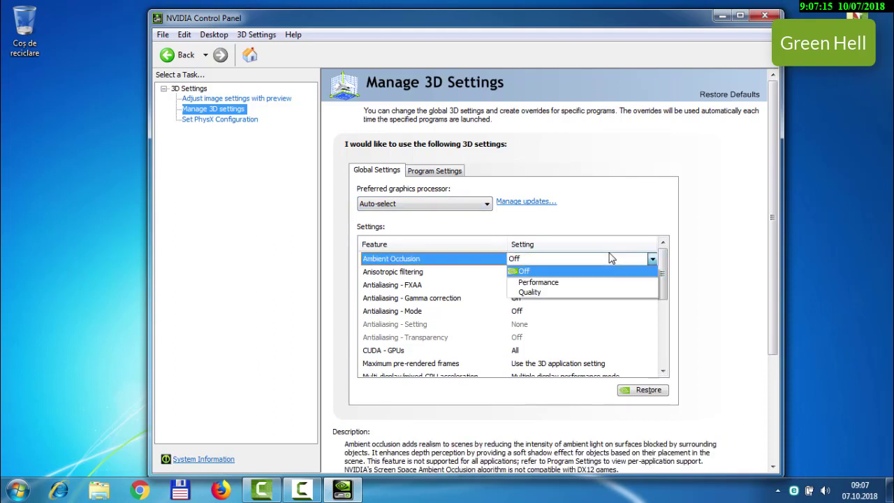
click(593, 271)
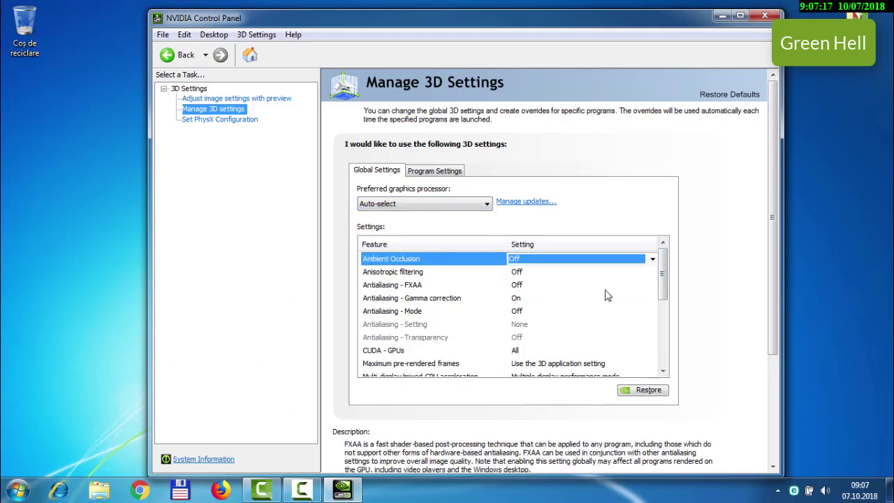
- Set the global power management mode to Prefer maximum performance
drag(663, 286, 664, 324)
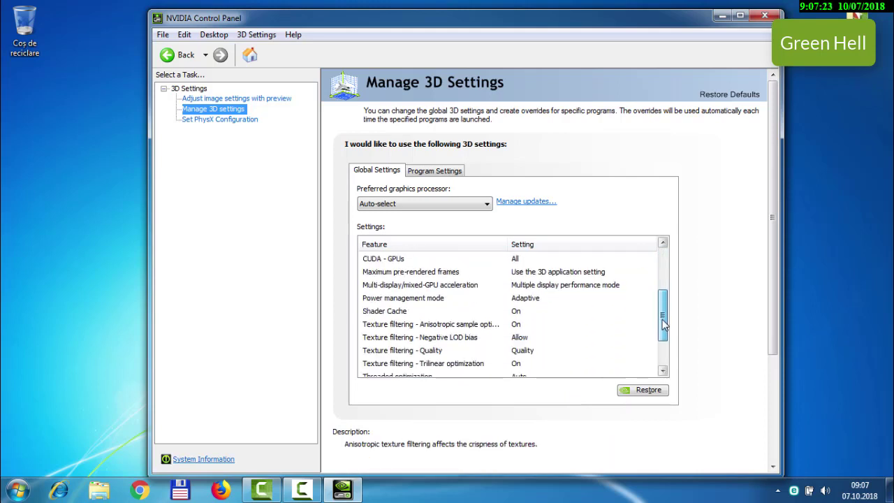
click(577, 297)
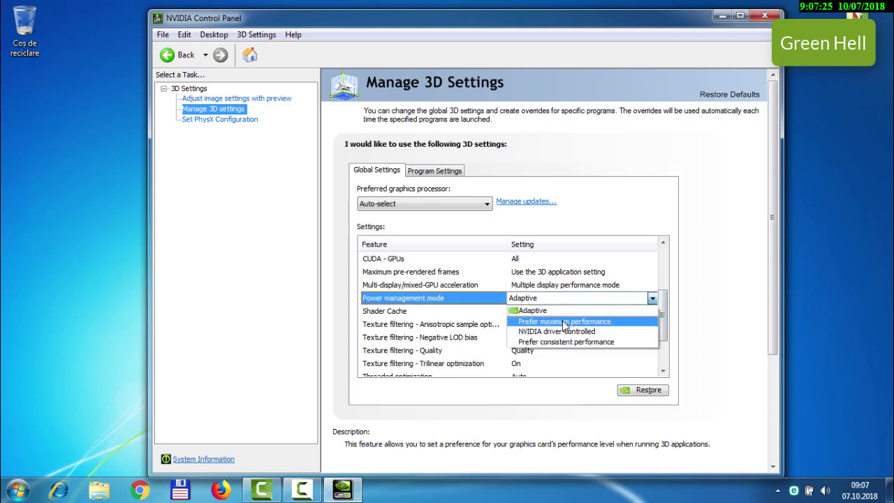
click(543, 323)
scroll(593, 331, up, 2)
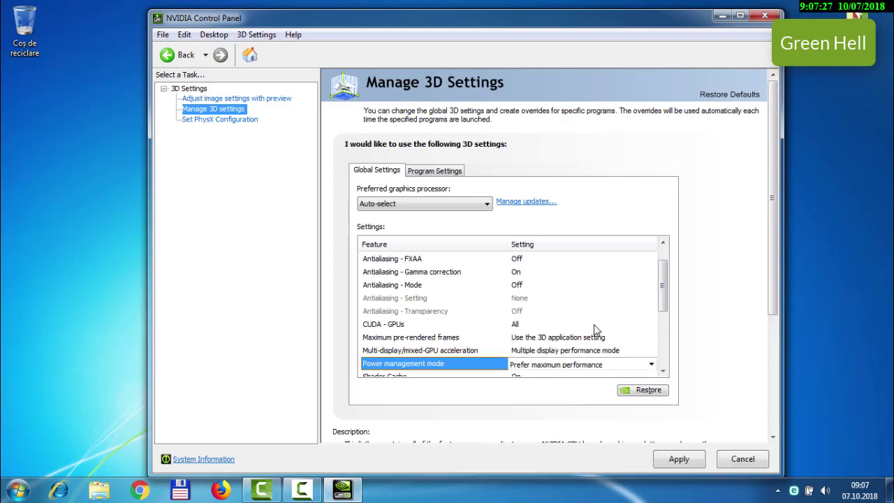
- Set the global vertical sync option to Off
drag(663, 301, 662, 353)
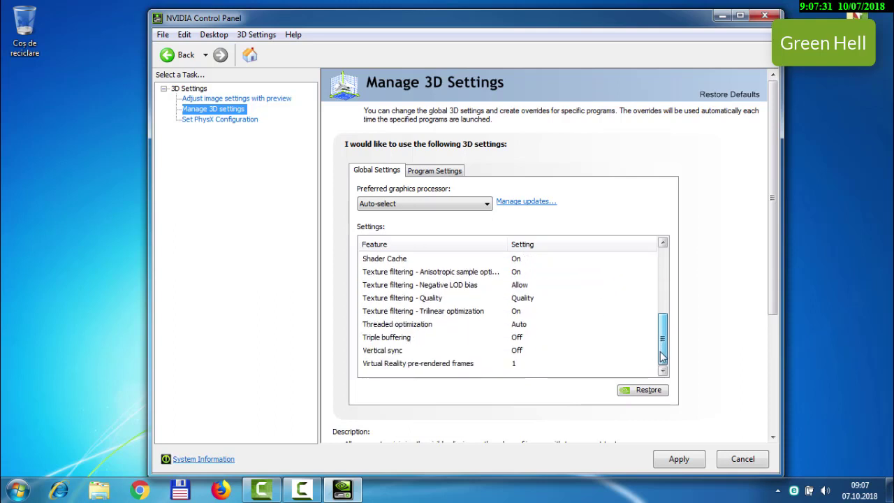
click(515, 351)
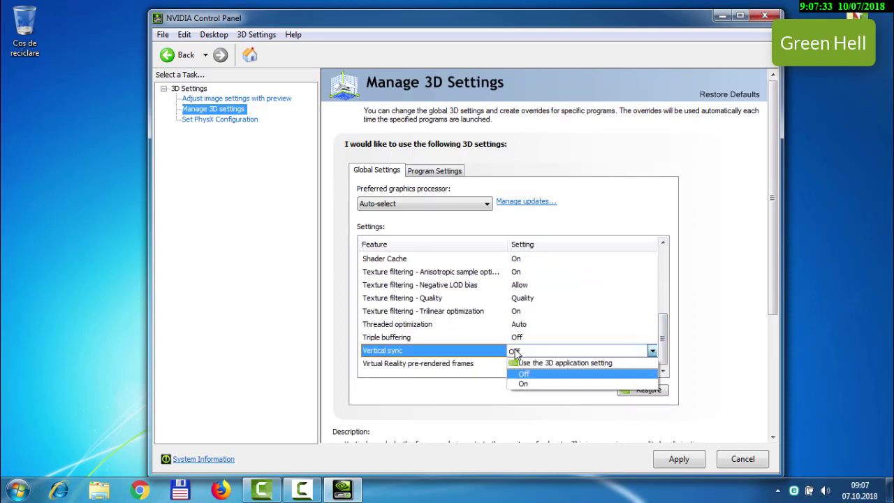
click(525, 375)
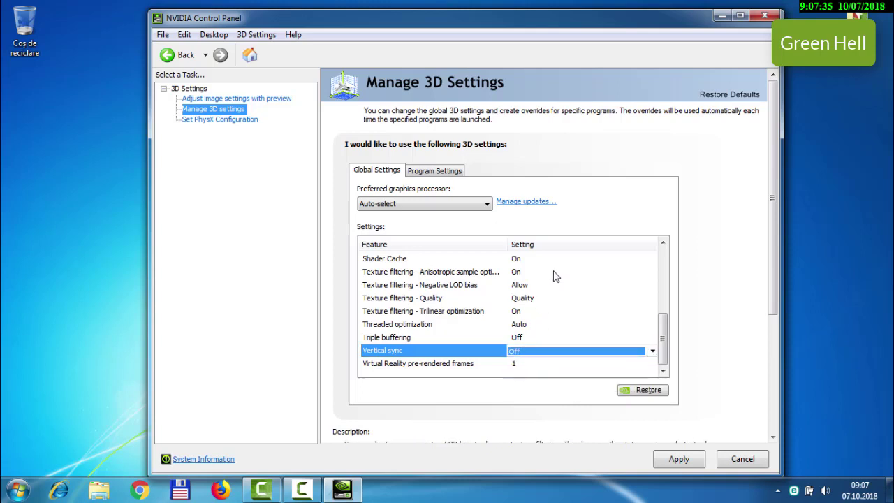
- Set the global Texture filtering - Quality to High performance, review the list of features, and apply the global settings
click(535, 301)
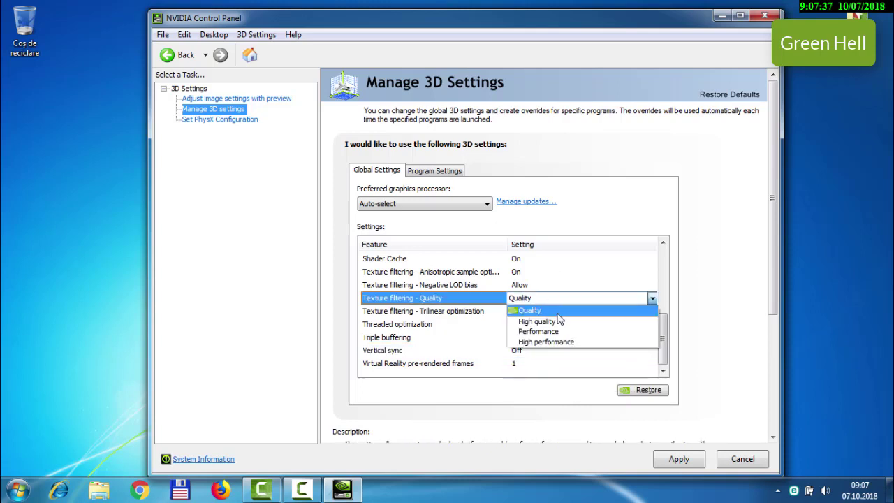
click(531, 343)
scroll(629, 301, up, 2)
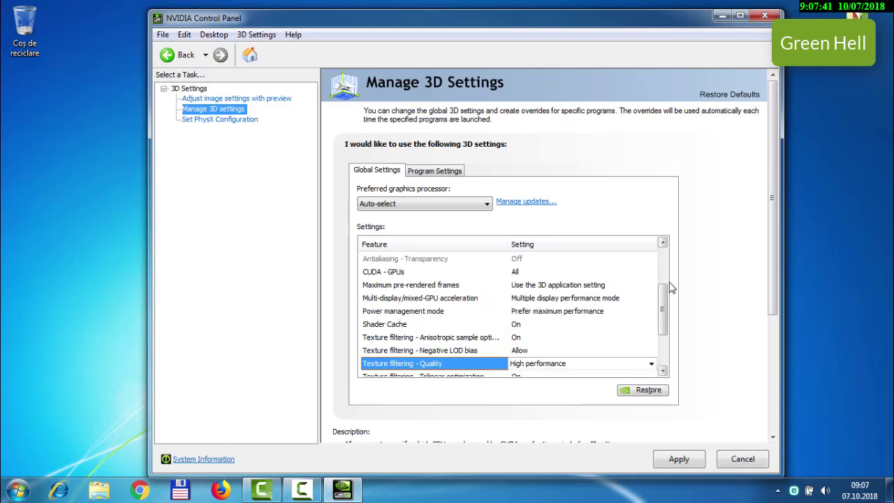
drag(665, 299, 667, 252)
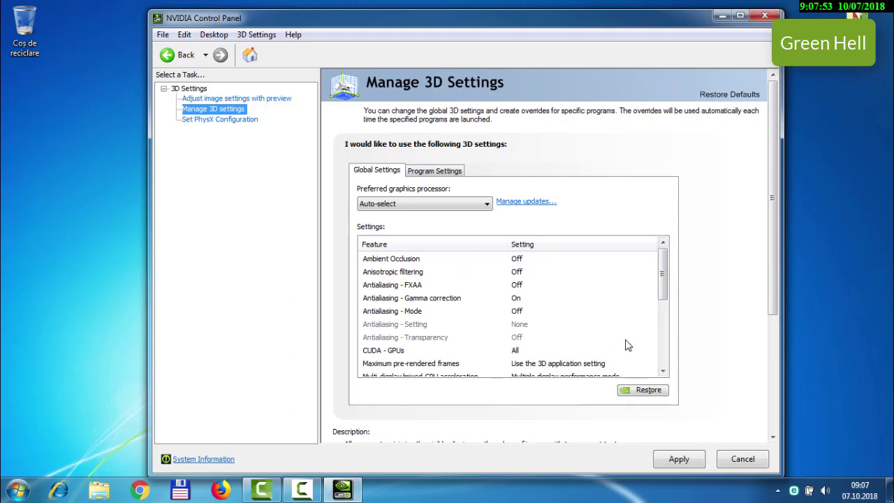
drag(663, 276, 668, 340)
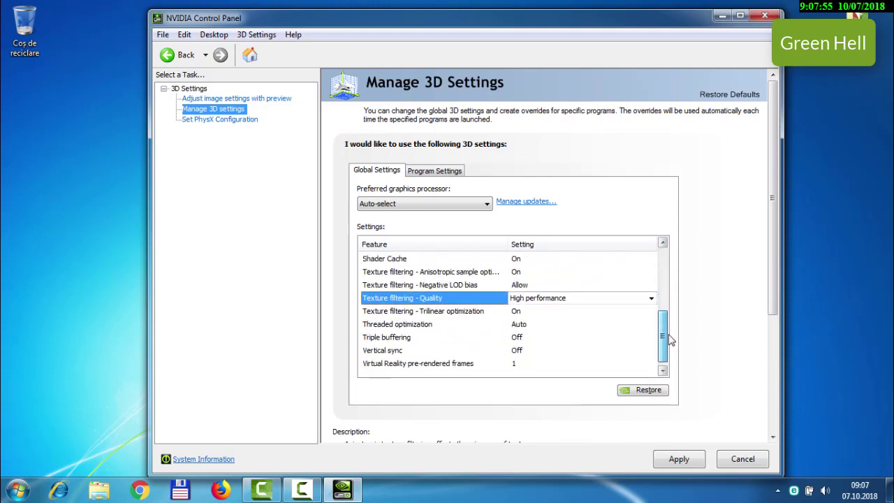
click(679, 459)
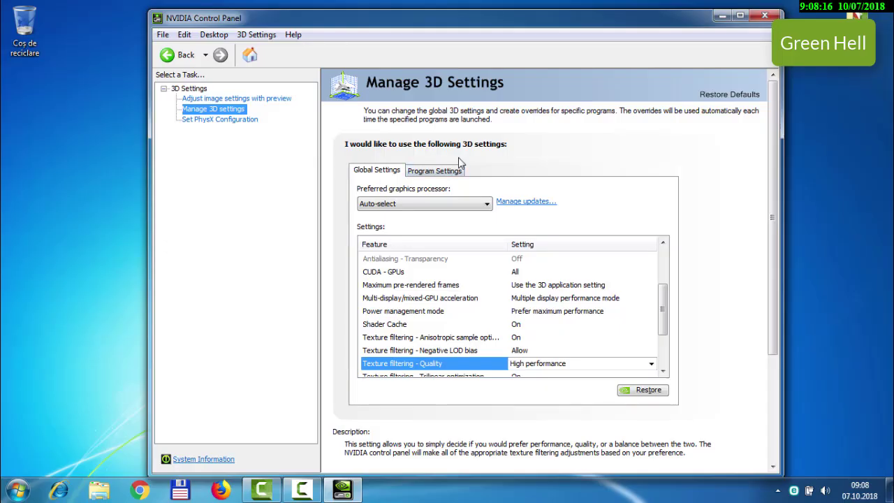
- Add the GAME executable from DESIRED GAME FOLDER in Documents as the program to customize in the program-specific 3D settings
click(447, 172)
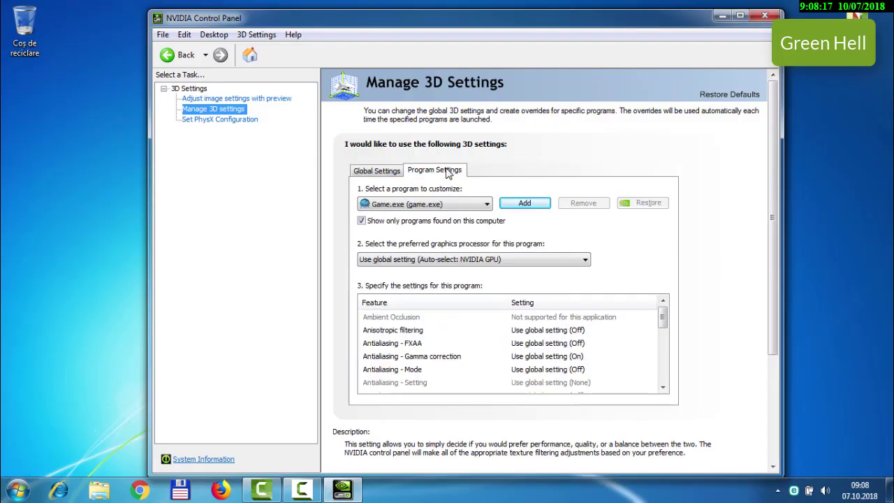
click(526, 204)
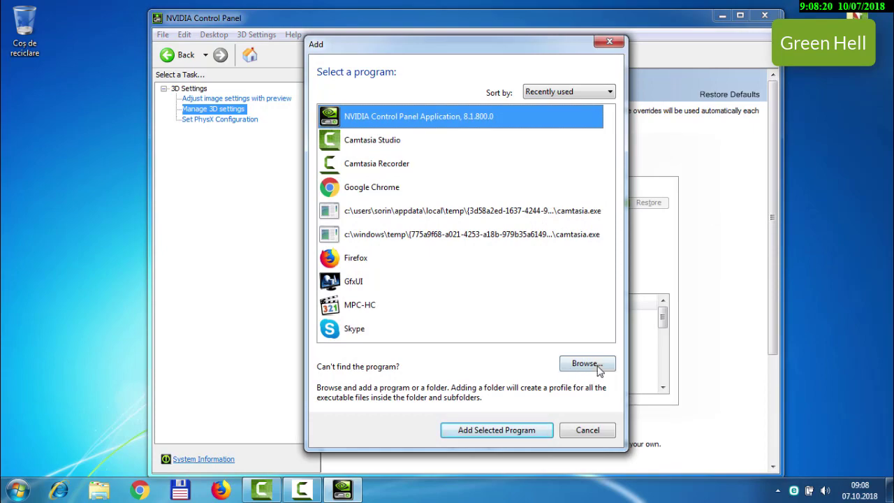
click(585, 364)
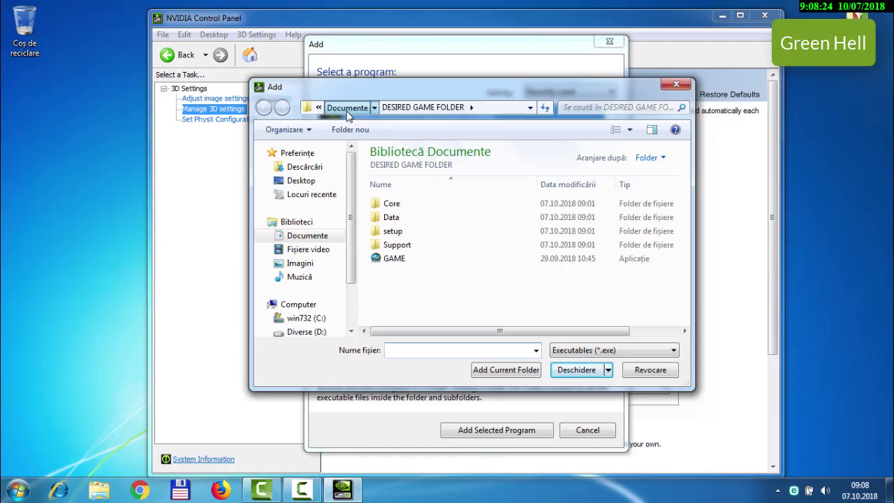
key(BackSpace)
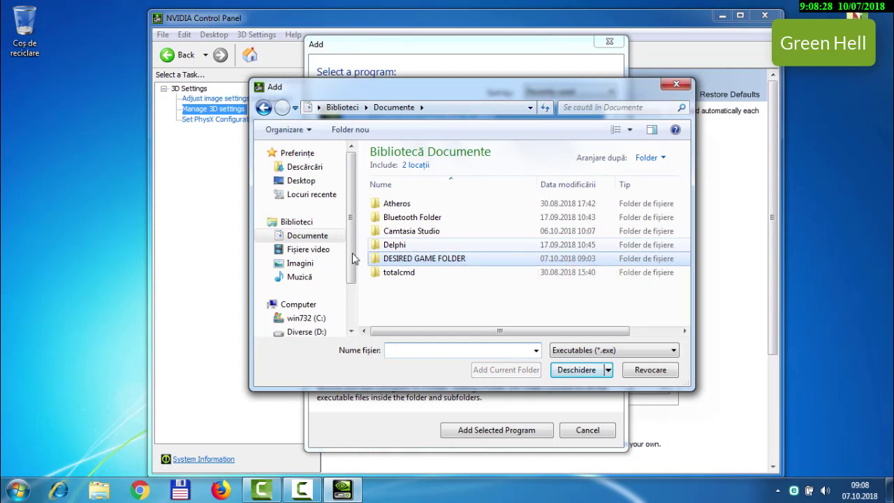
double_click(427, 262)
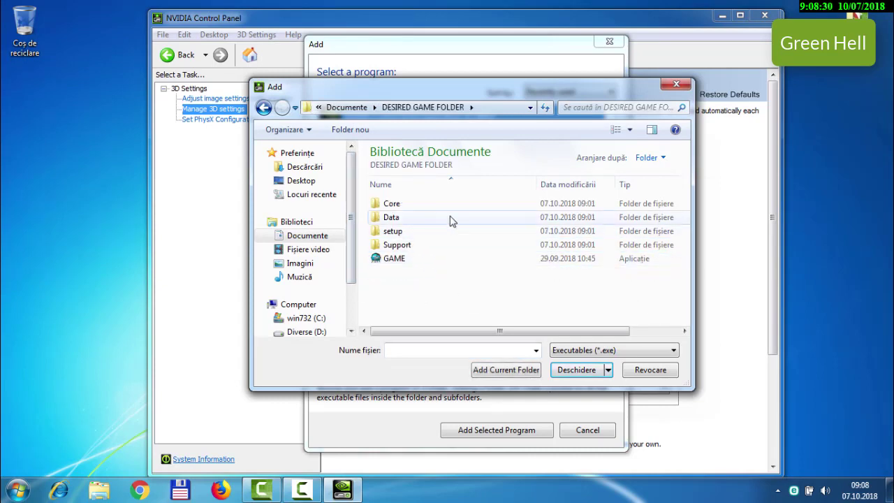
click(395, 260)
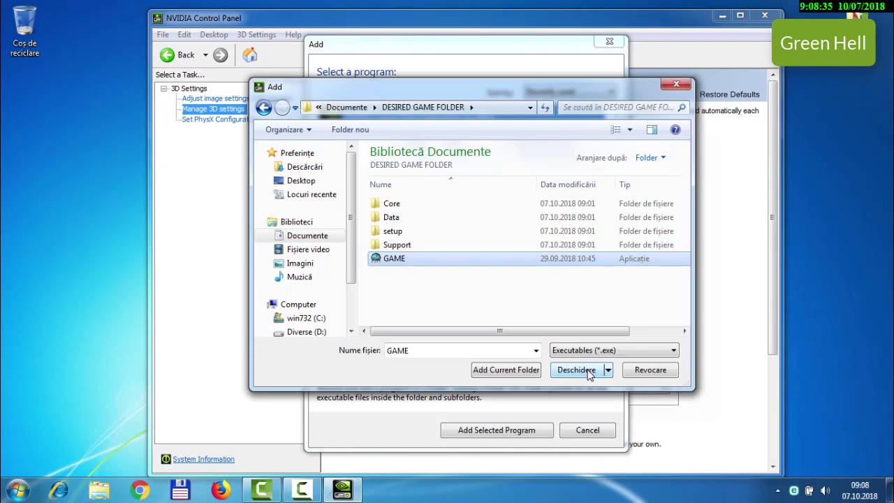
click(587, 372)
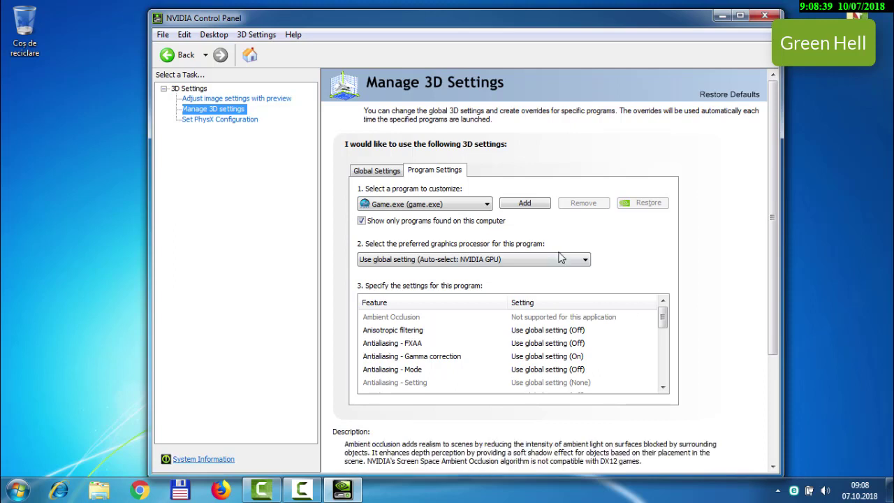
- Set the preferred graphics processor for the game program to High-performance NVIDIA processor
click(526, 259)
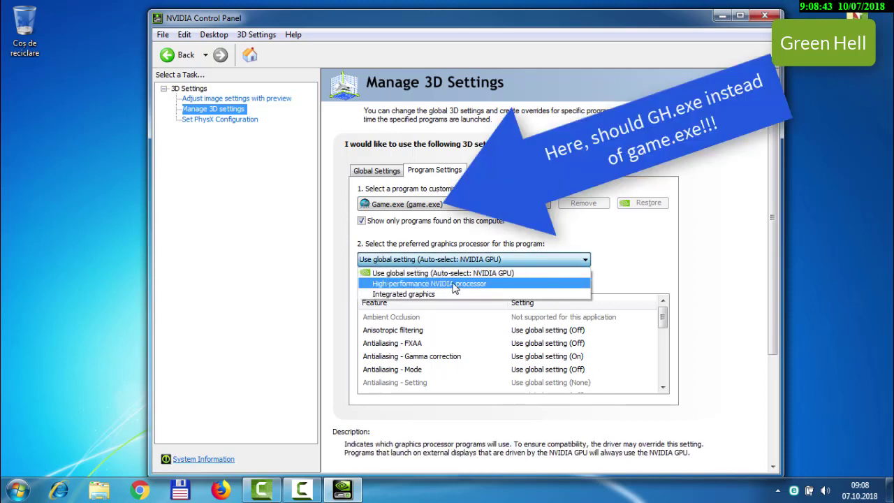
click(454, 285)
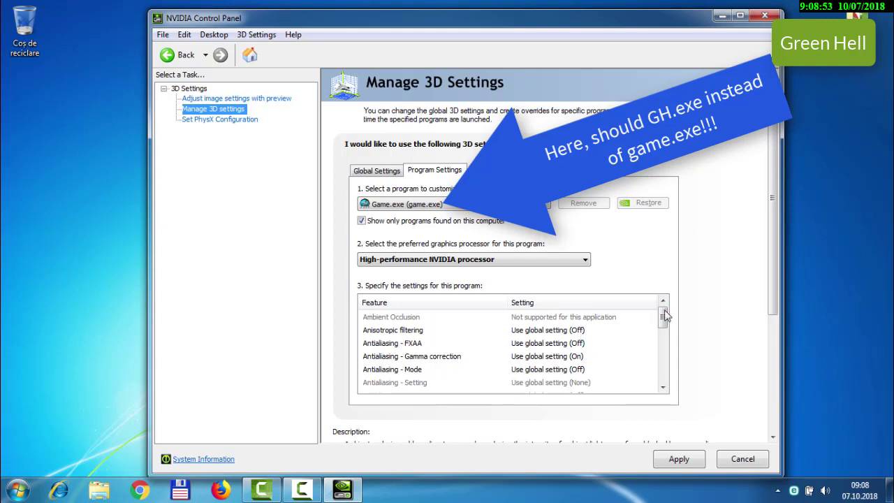
- Set the game program's Power management mode to Prefer maximum performance
drag(664, 316, 663, 343)
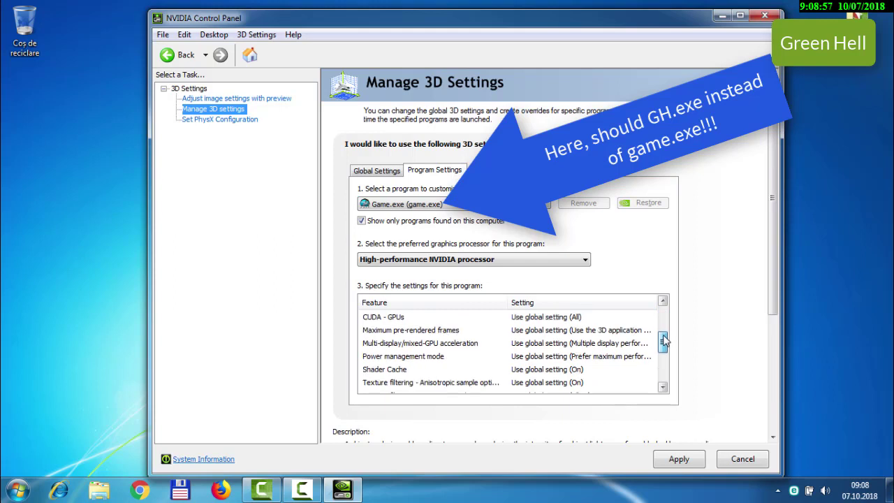
click(609, 357)
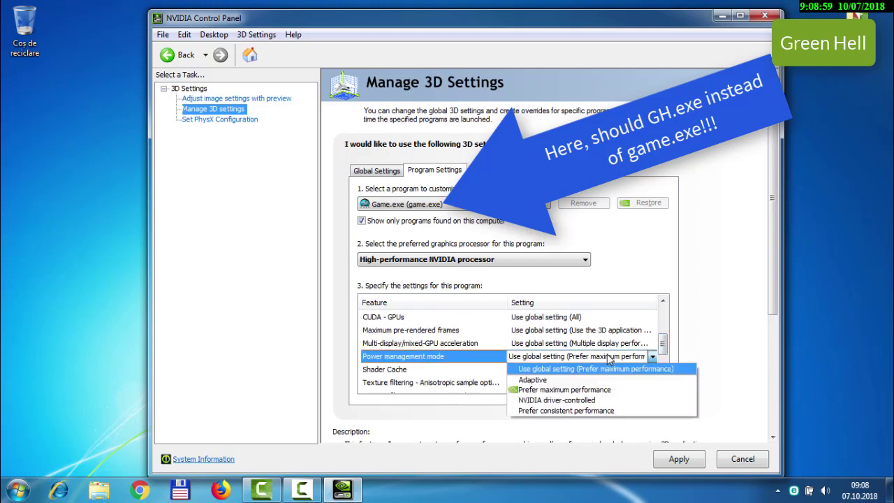
click(592, 392)
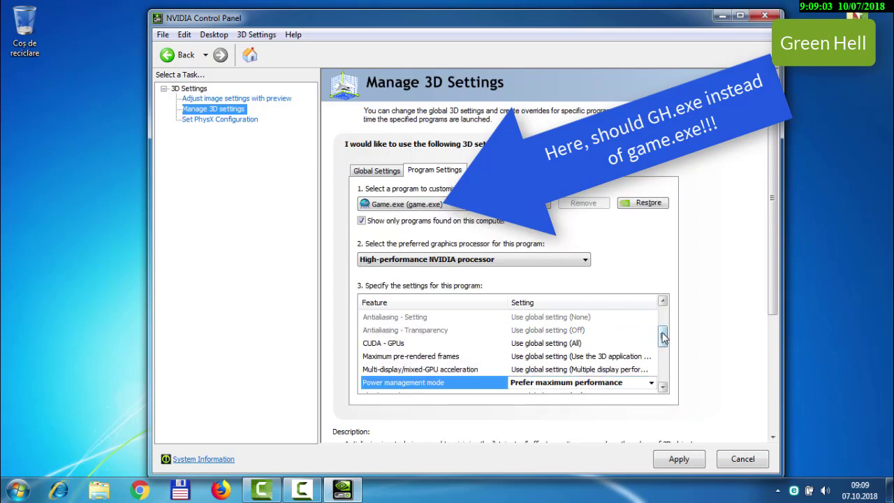
- Set the game program's Texture filtering - Quality to High performance
drag(661, 339, 664, 365)
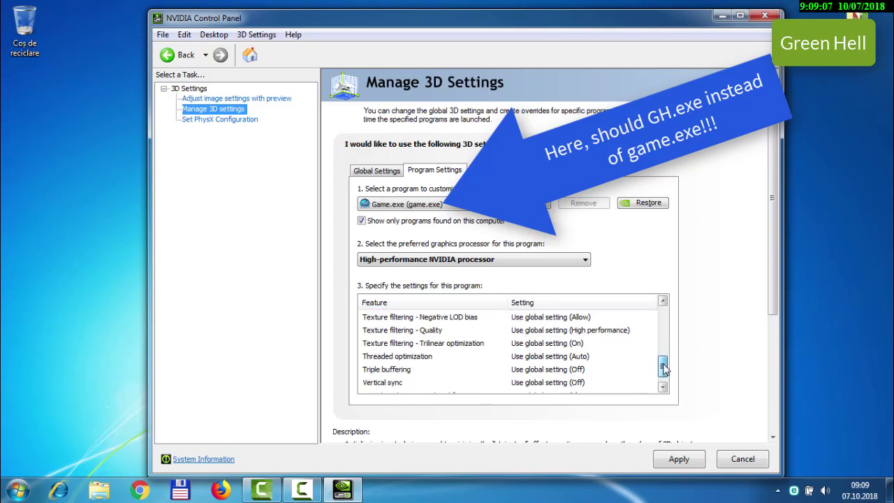
click(621, 330)
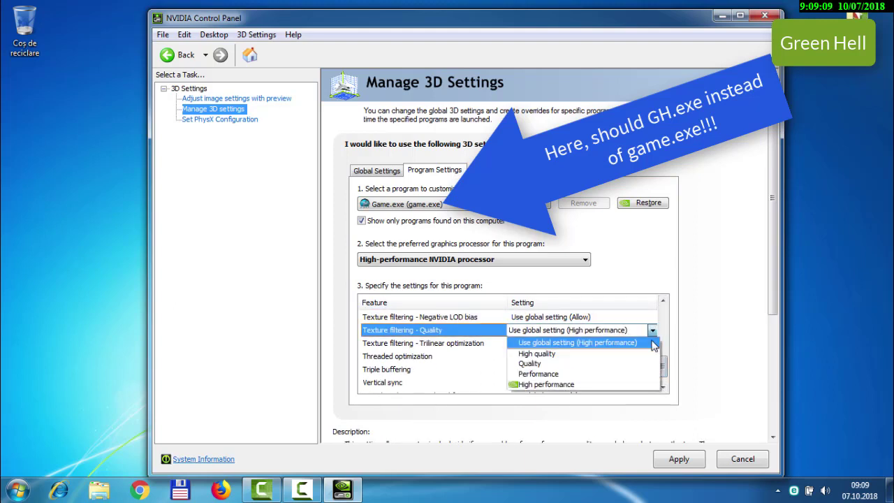
click(552, 384)
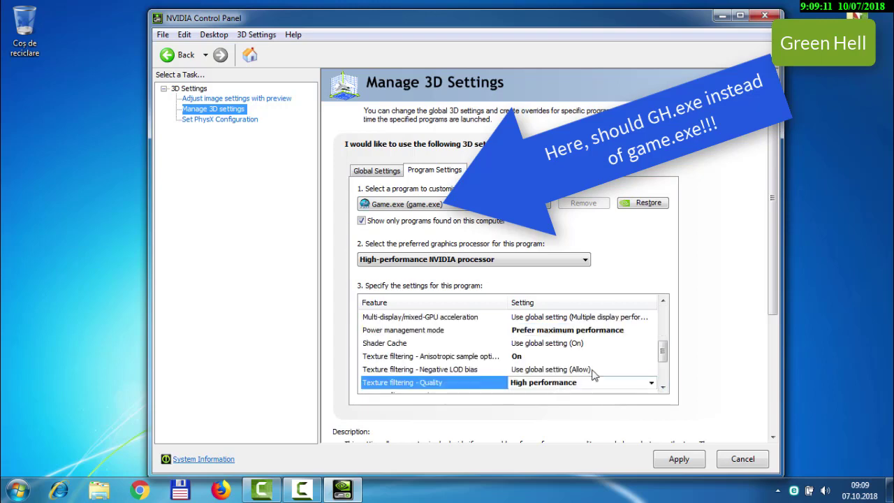
- Set the game program's anisotropic sample optimization for texture filtering to Off and close the NVIDIA Control Panel
drag(664, 352, 664, 374)
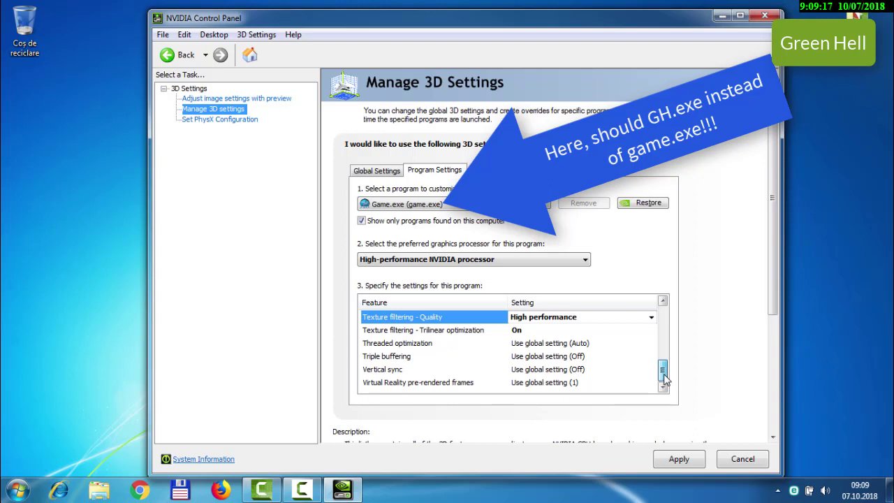
drag(665, 378, 664, 361)
drag(663, 356, 663, 353)
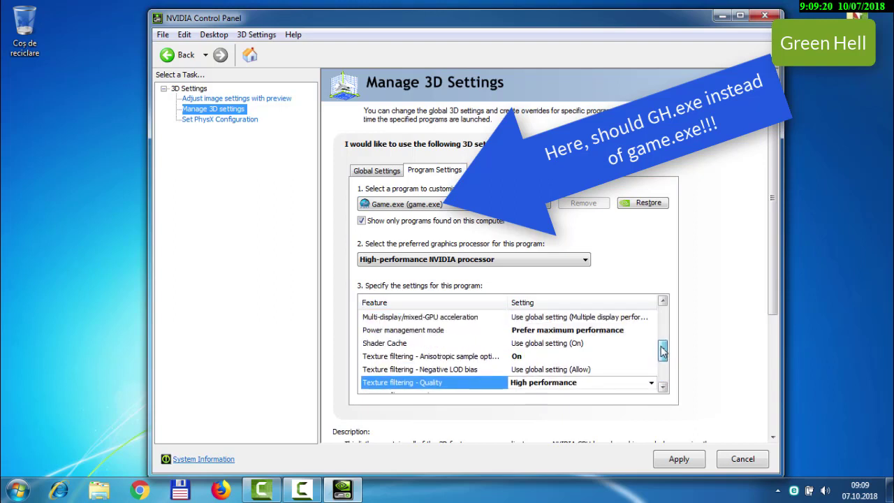
click(550, 357)
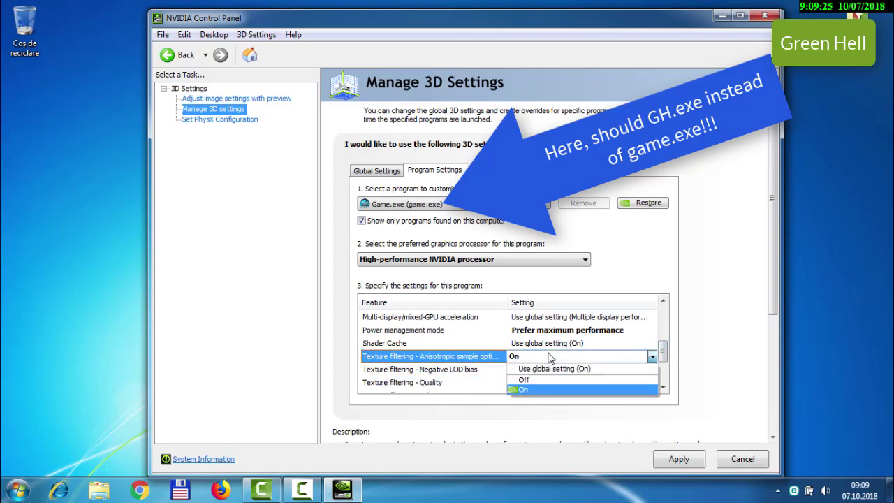
click(543, 380)
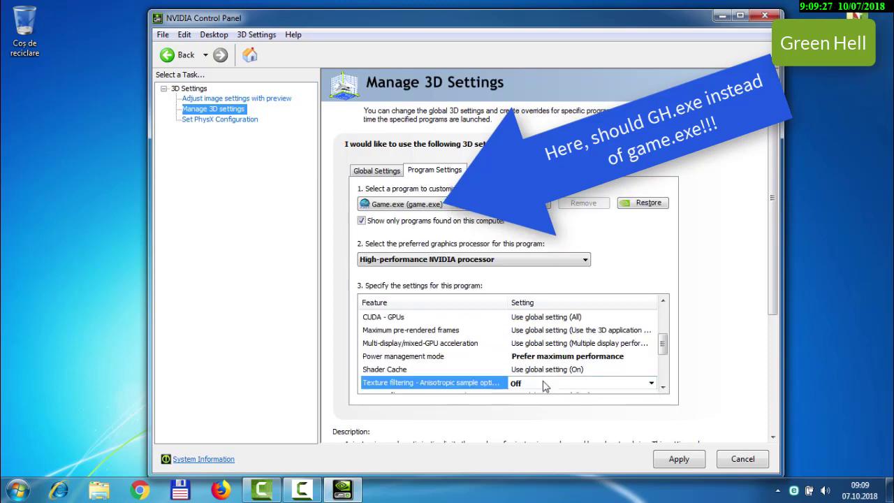
drag(663, 351, 663, 320)
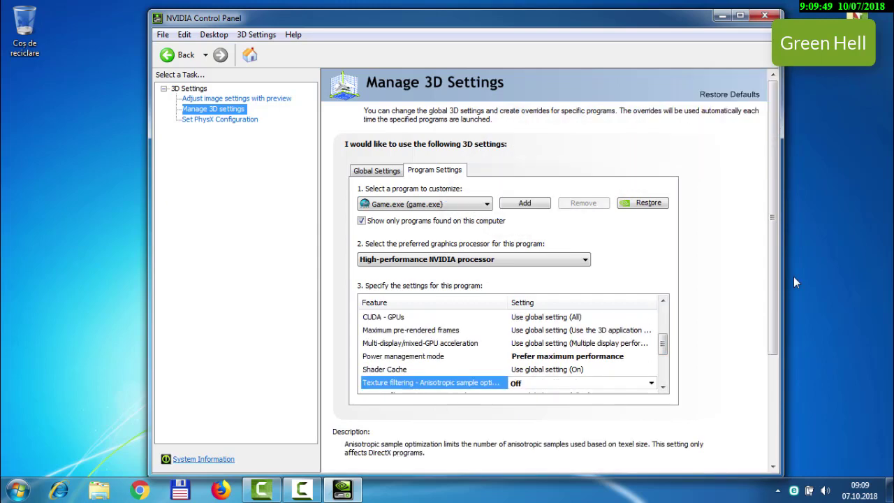
click(765, 15)
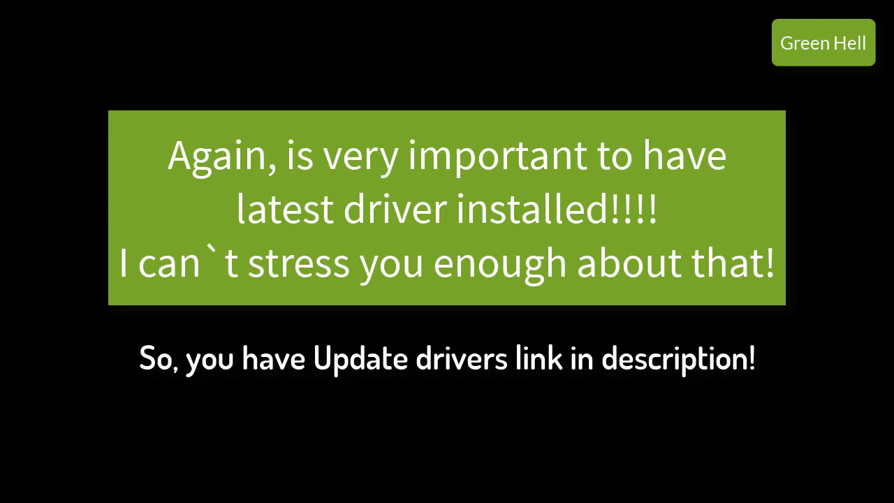
- Open AMD Radeon Settings from the desktop and go to its gaming profiles
right_click(374, 227)
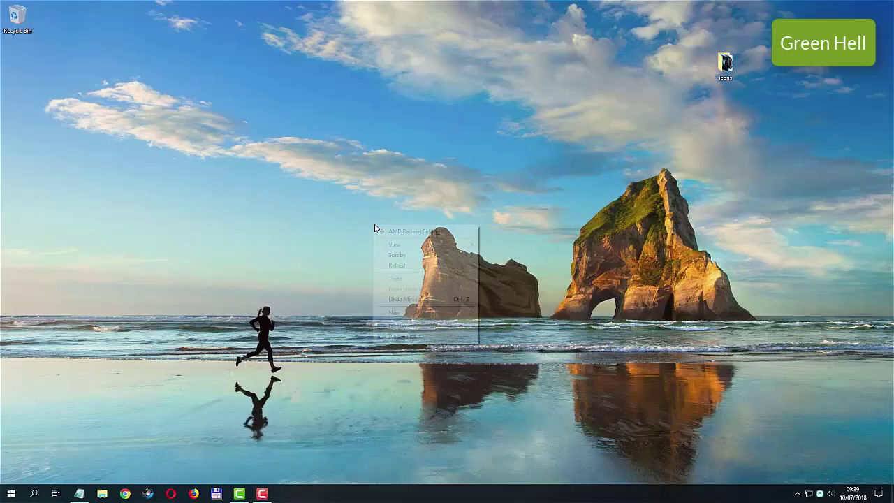
click(450, 233)
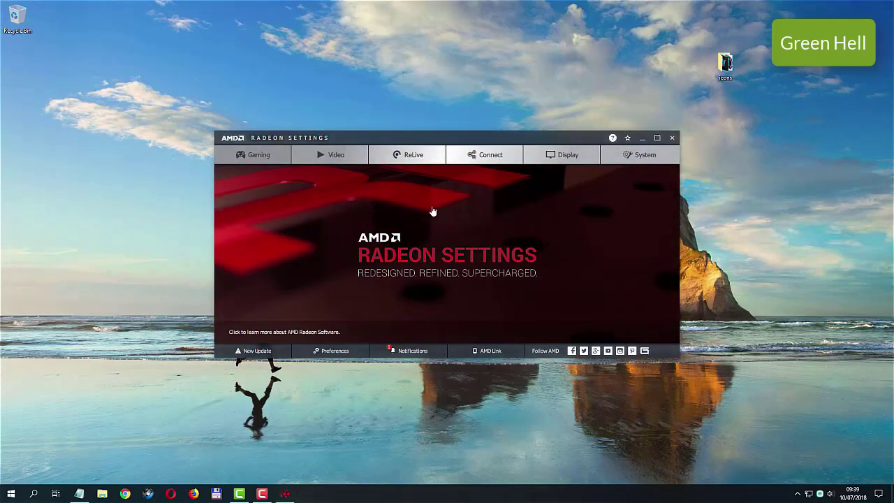
click(247, 155)
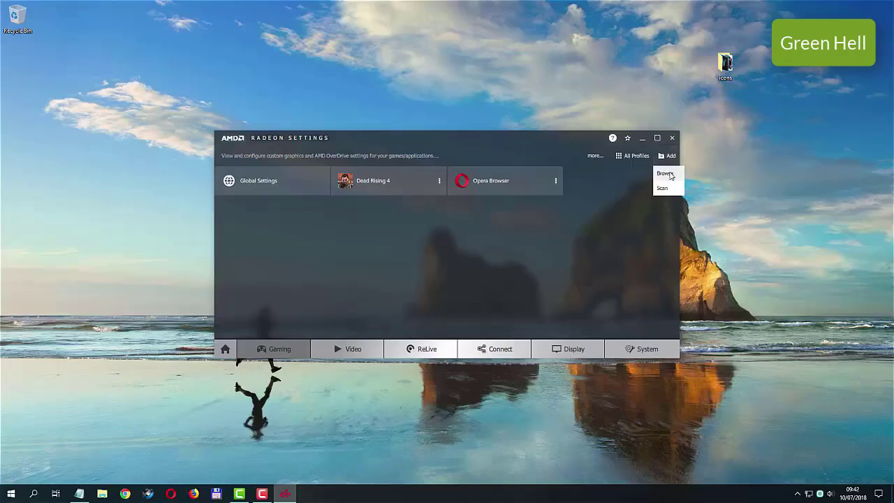
- Add the GAME application from DESIRED GAME FOLDER in Downloads as a gaming profile and check the profile's available actions
click(669, 171)
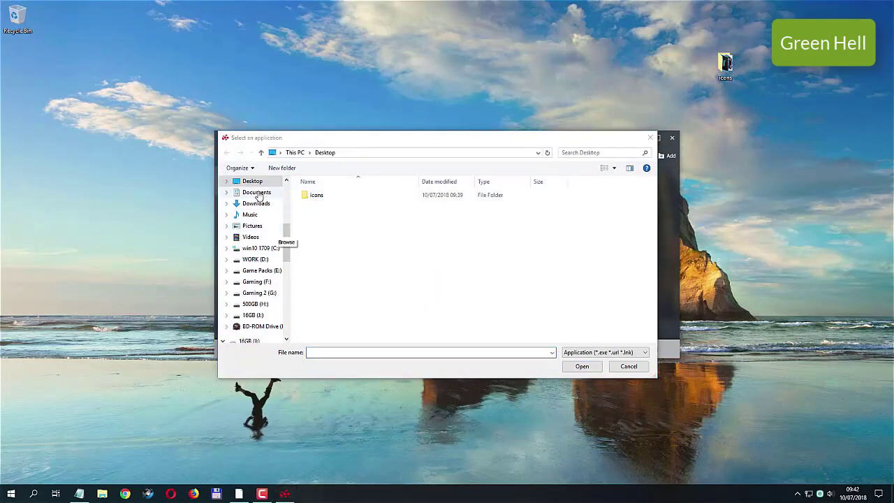
click(255, 203)
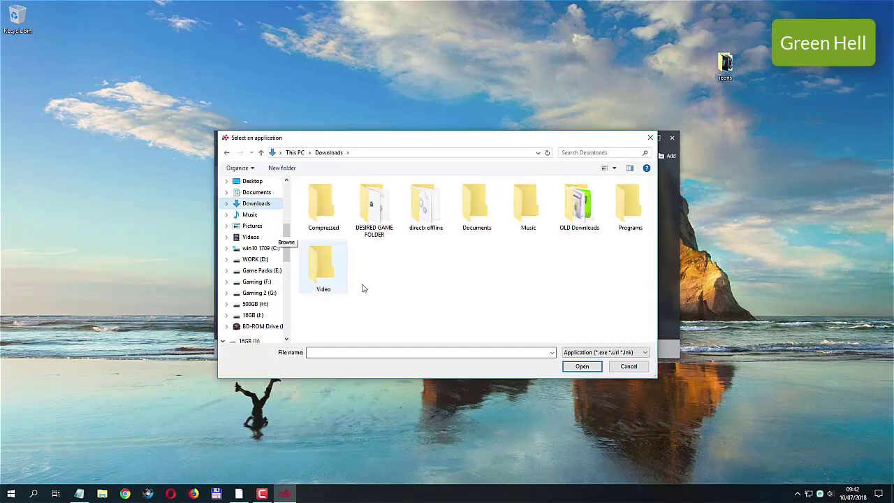
click(376, 236)
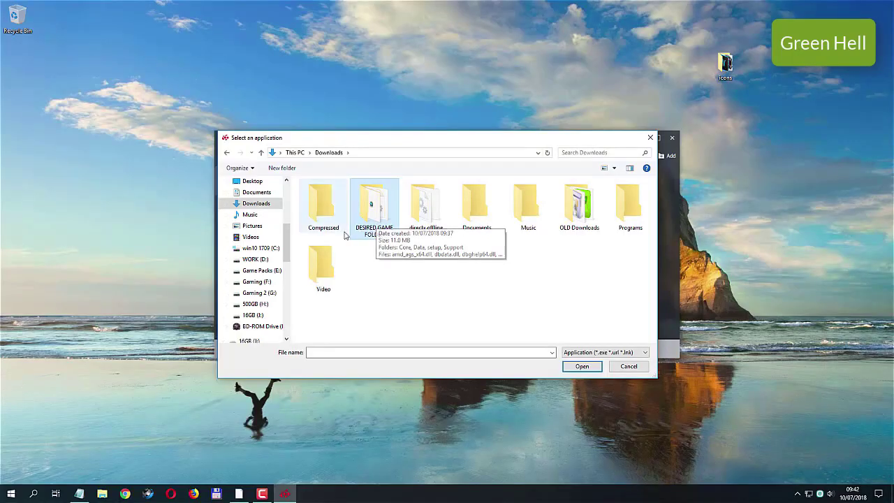
double_click(376, 204)
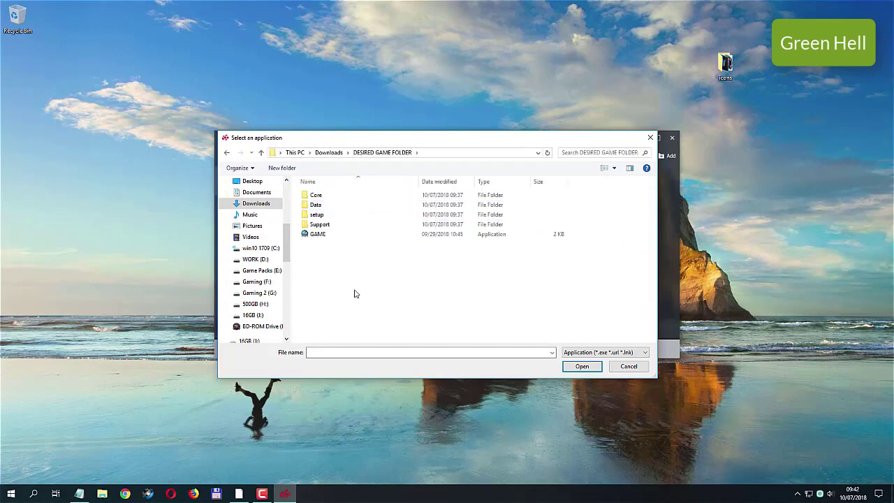
click(320, 235)
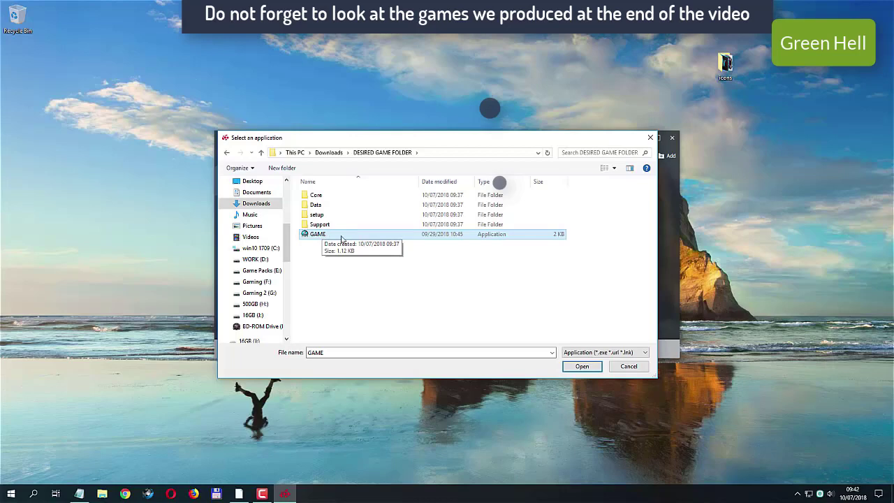
click(582, 366)
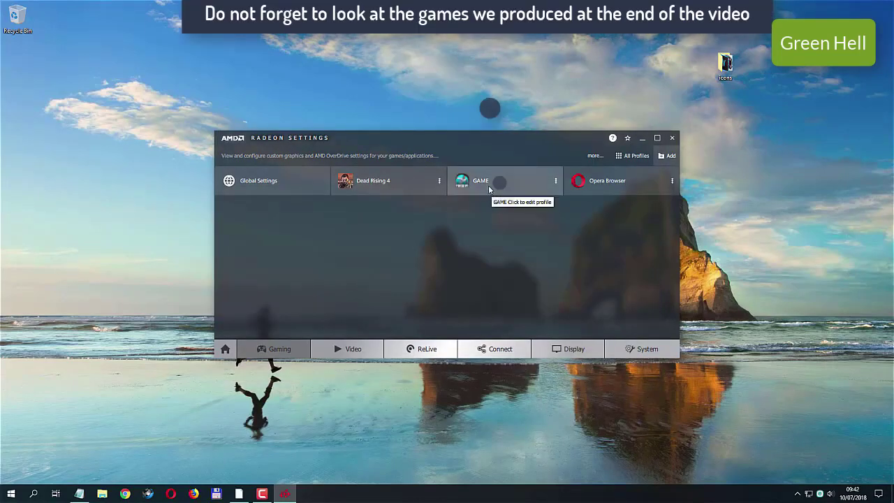
click(556, 182)
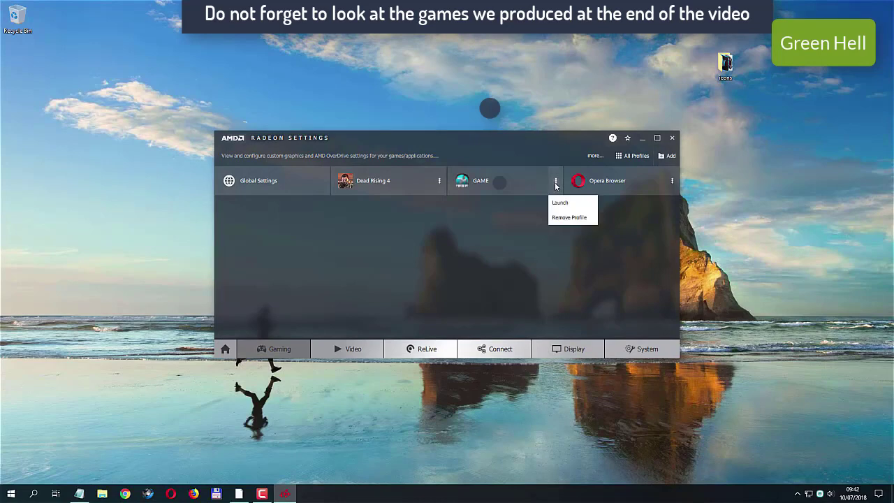
click(479, 270)
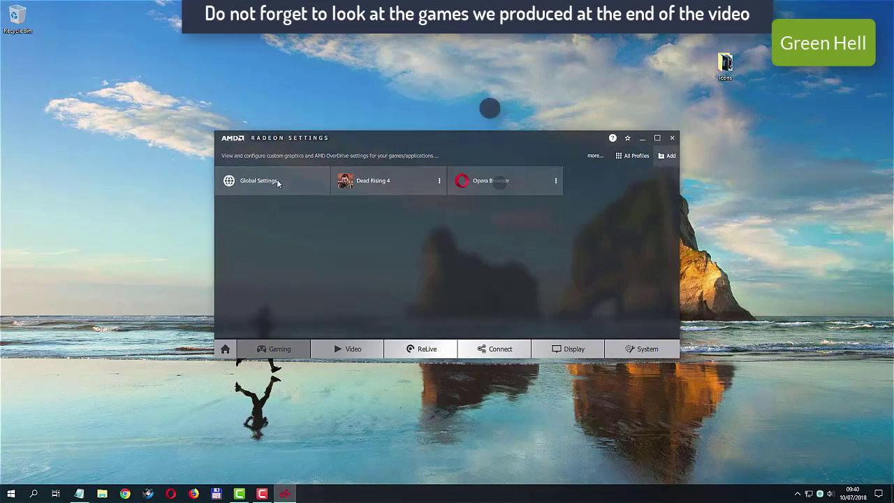
- In the global graphics settings, set Anti-aliasing Mode to Override application settings and Texture Filtering Quality to Performance
click(278, 181)
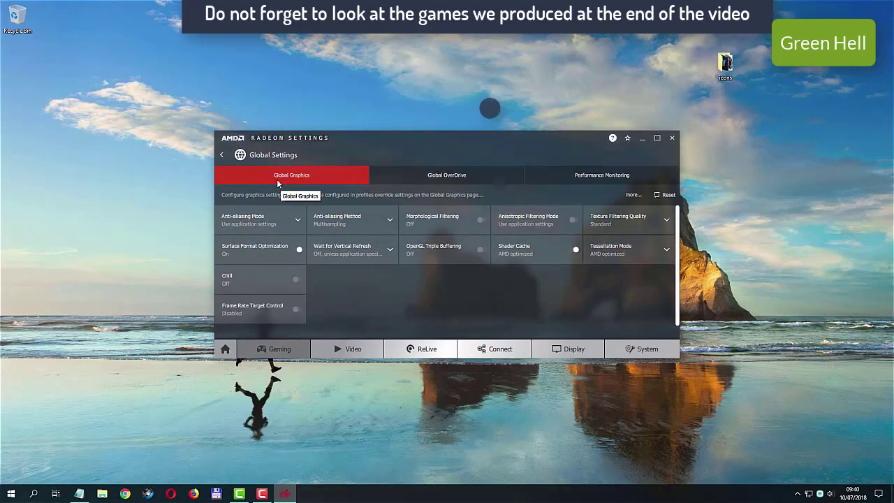
click(298, 221)
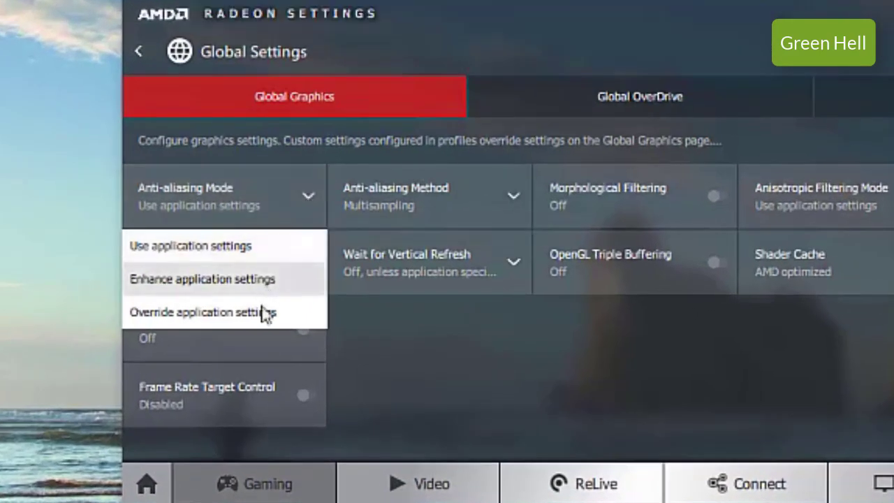
click(257, 312)
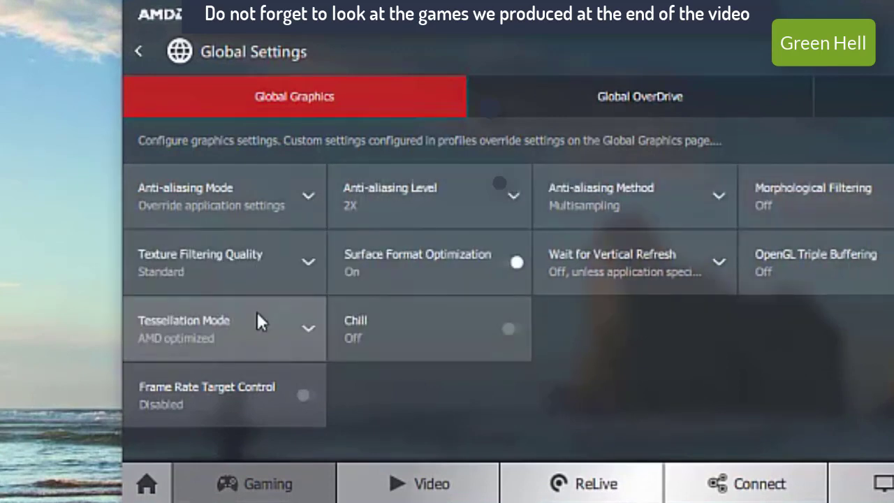
click(308, 262)
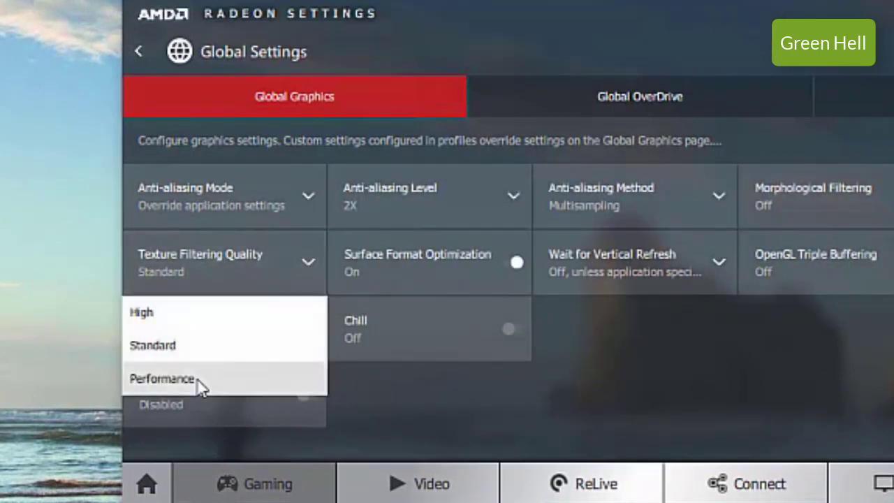
click(249, 389)
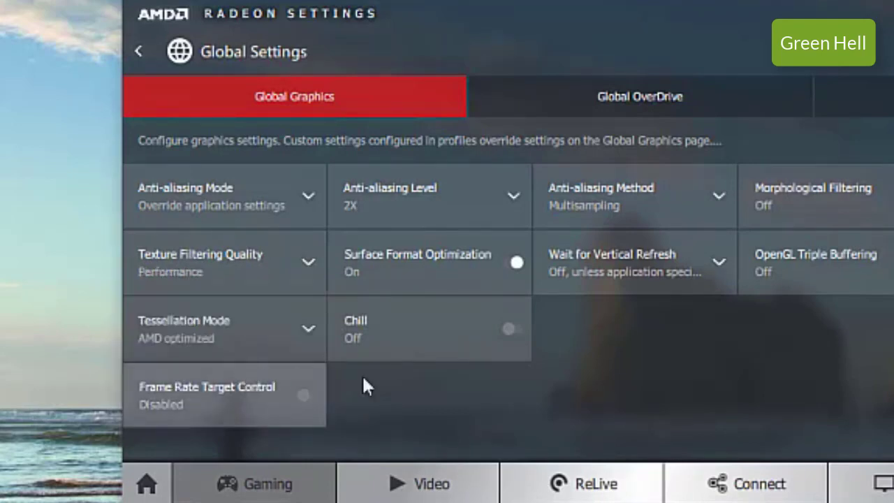
- Choose 2X as the global Anti-aliasing Level and review the Anti-aliasing Method options
click(513, 196)
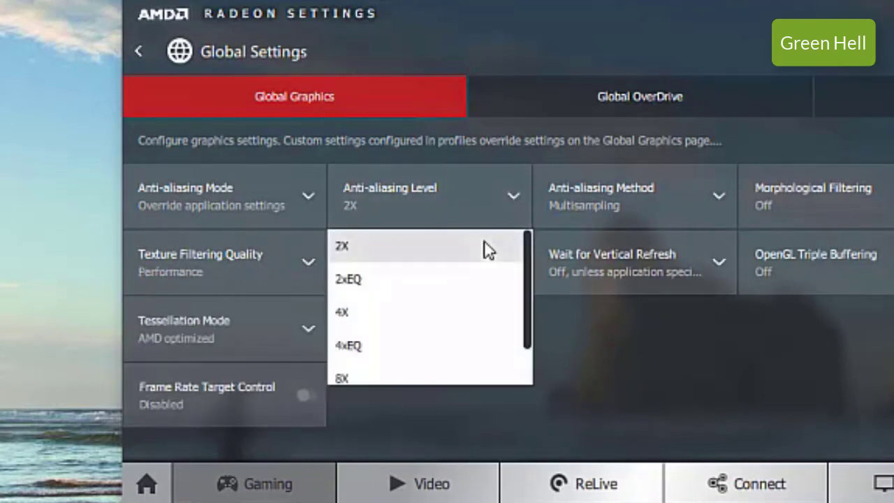
scroll(489, 290, down, 1)
scroll(516, 318, up, 1)
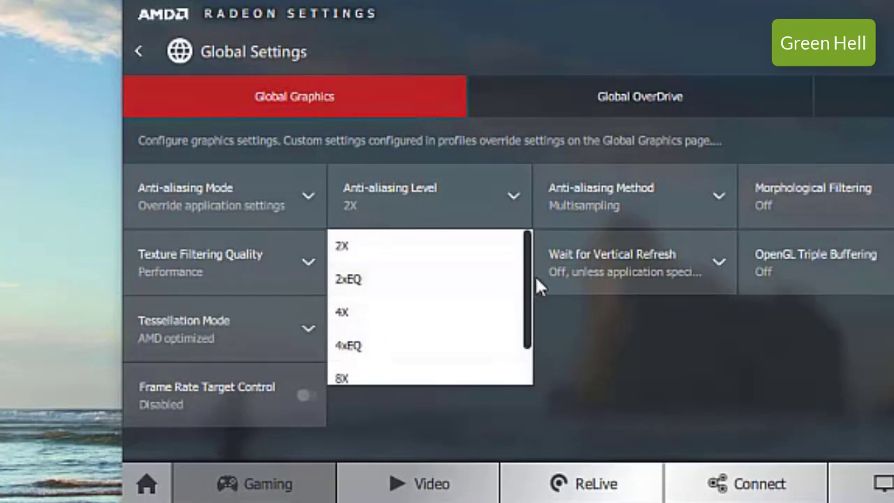
drag(529, 304, 525, 197)
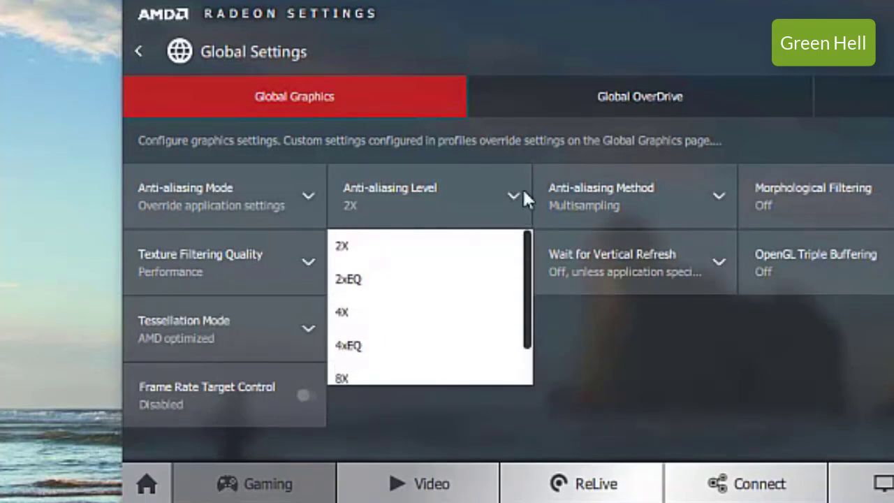
click(413, 247)
click(717, 197)
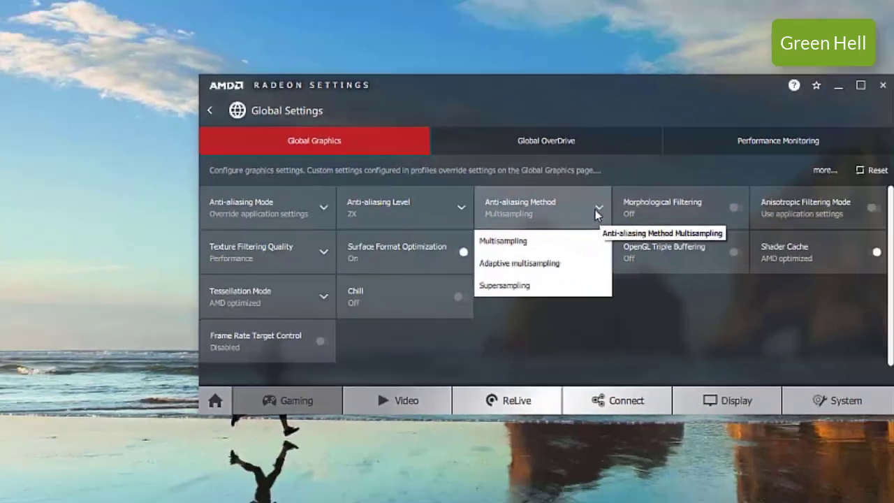
click(717, 197)
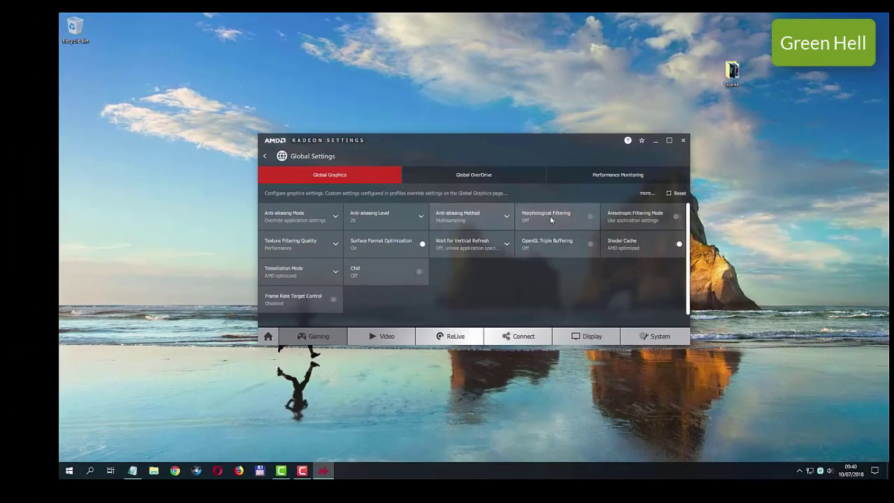
- Switch the global Anisotropic Filtering Mode to Override application settings and back to Use application settings
click(664, 217)
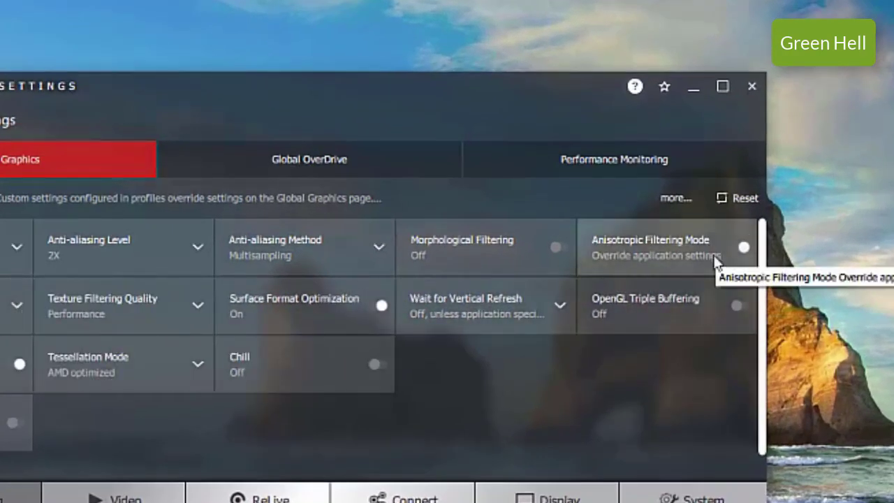
click(718, 253)
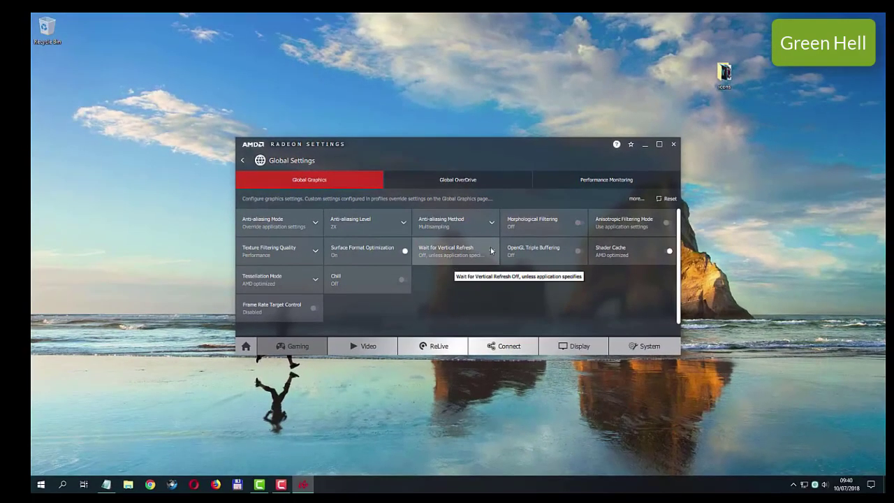
- Set the global Wait for Vertical Refresh to Always off and review the Tessellation Mode options, keeping AMD optimized
click(384, 304)
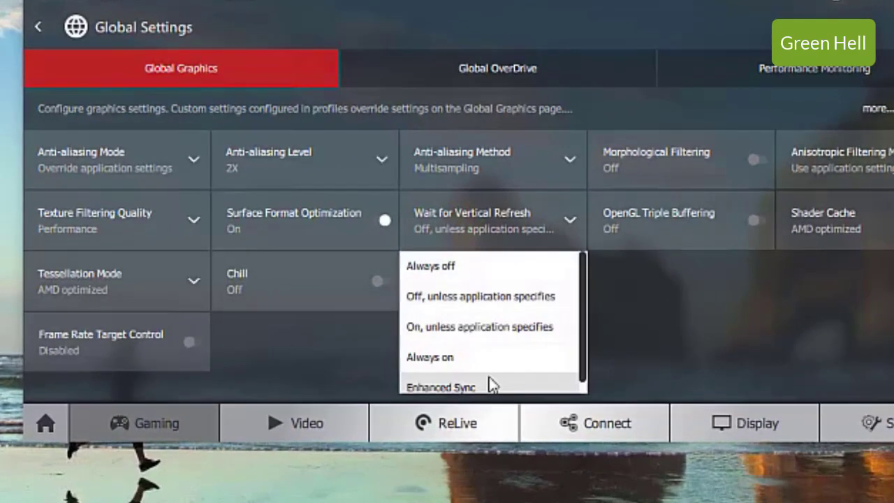
click(458, 265)
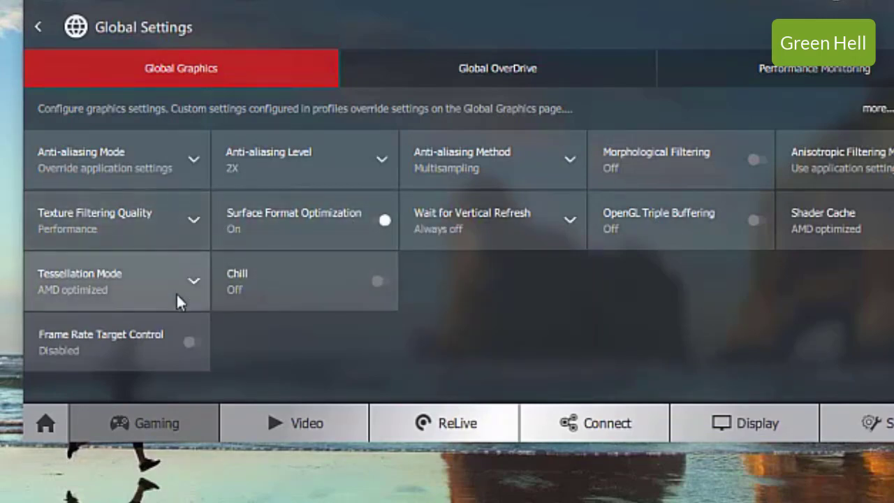
click(193, 283)
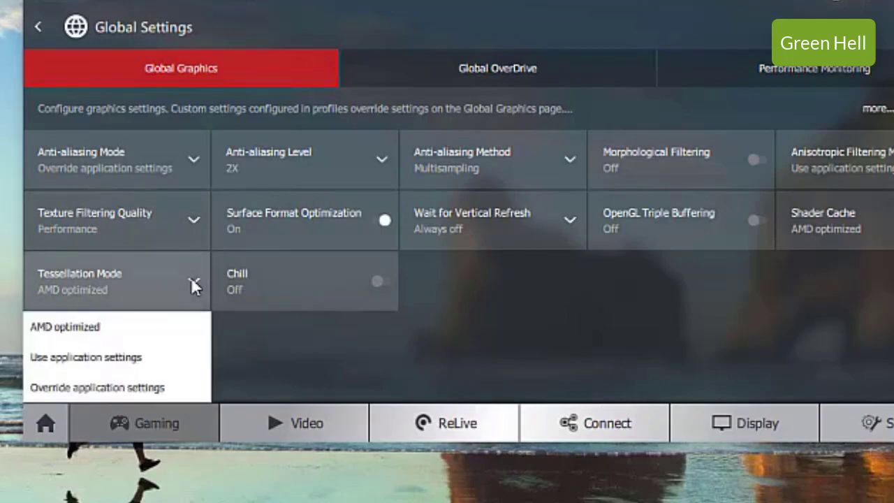
click(193, 285)
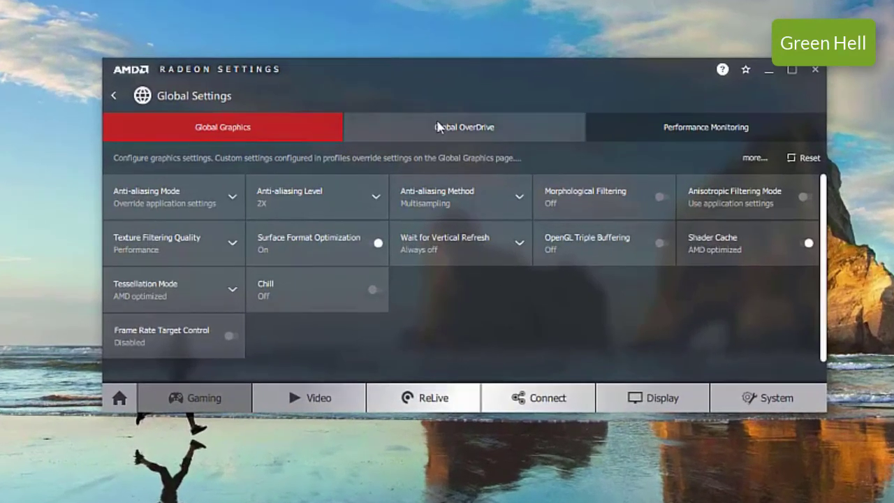
- Accept the Global OverDrive warning and adjust the GPU Clock and Power Limit, raising them to about 917 MHz and 20%
click(424, 174)
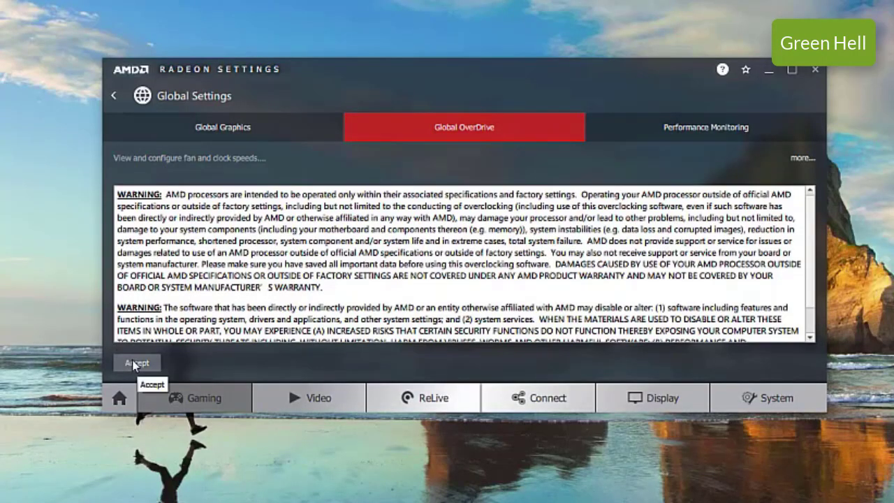
click(136, 364)
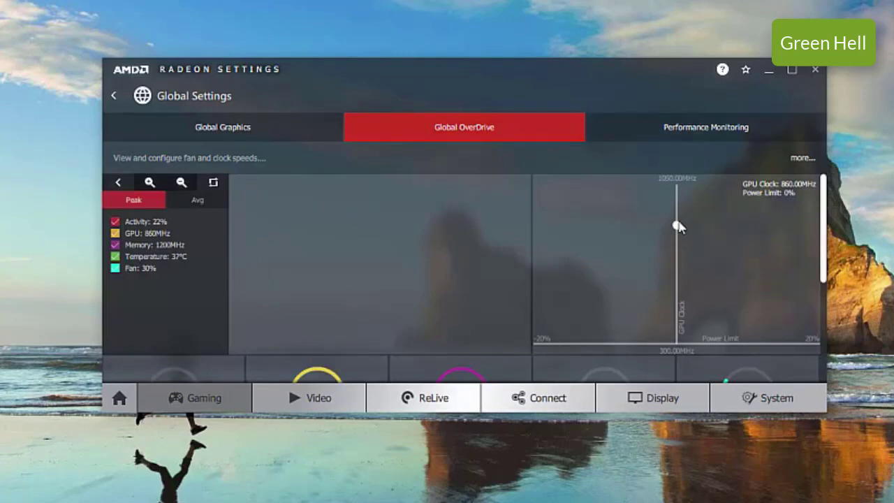
mouse_move(679, 227)
mouse_down()
mouse_move(694, 222)
mouse_move(670, 238)
mouse_up()
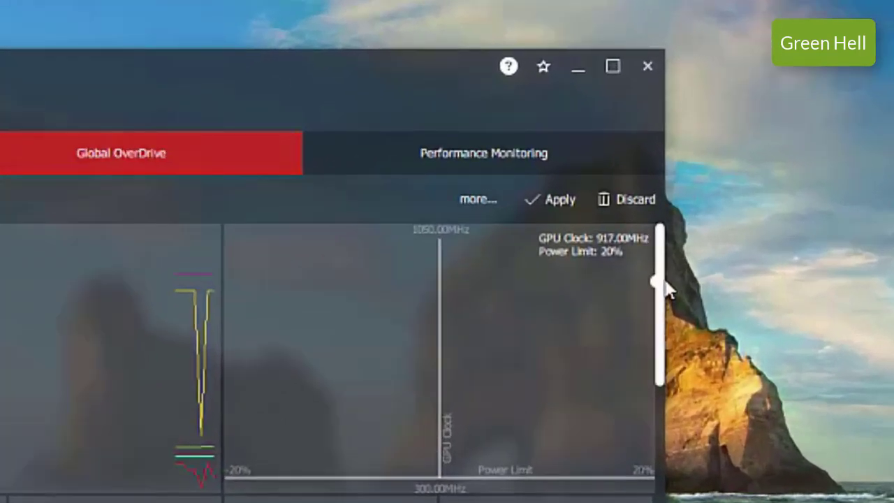
drag(666, 282, 681, 232)
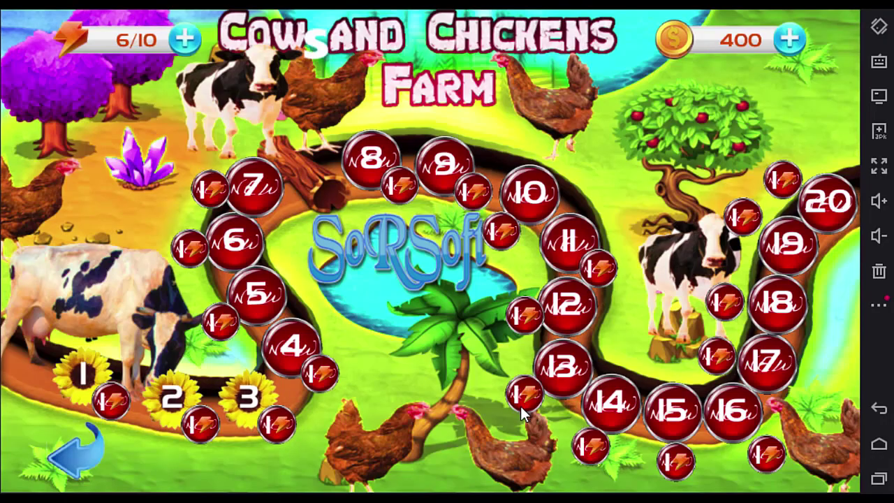
click(257, 409)
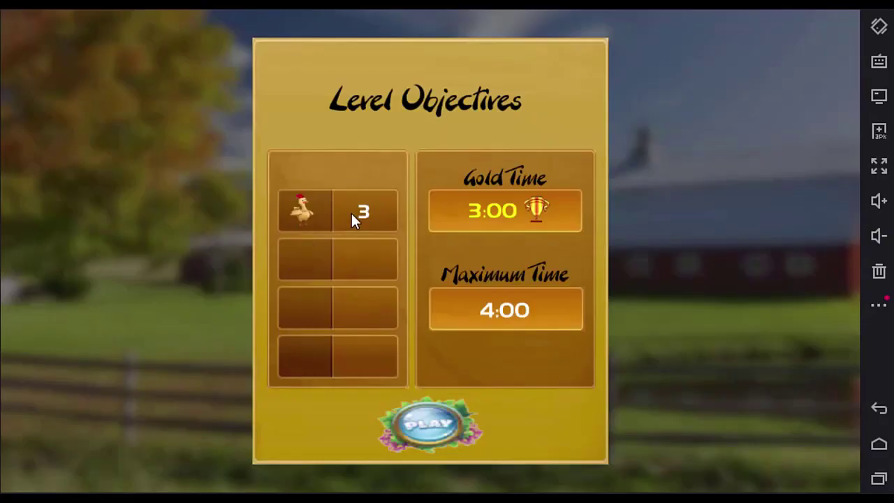
click(429, 425)
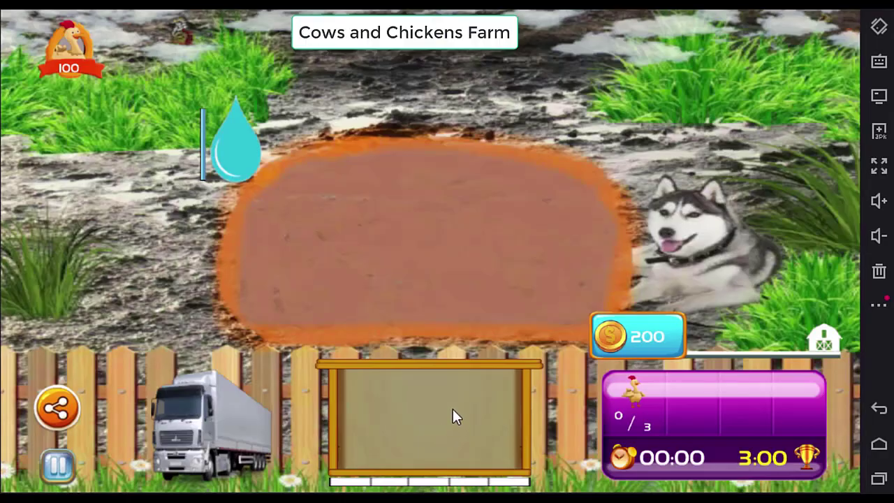
click(80, 58)
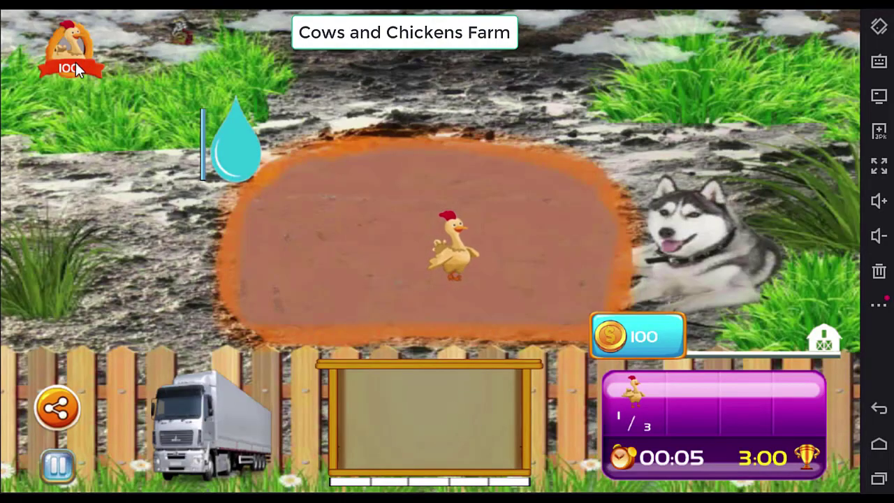
click(70, 66)
click(424, 255)
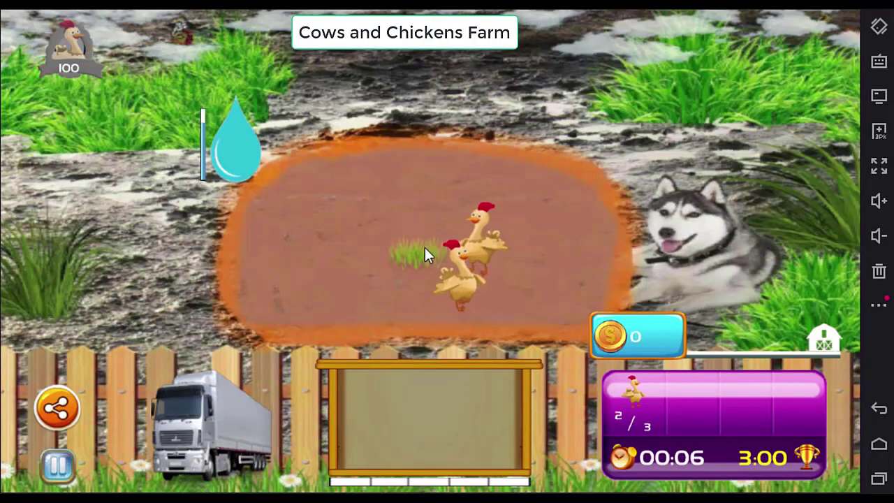
click(529, 251)
click(485, 186)
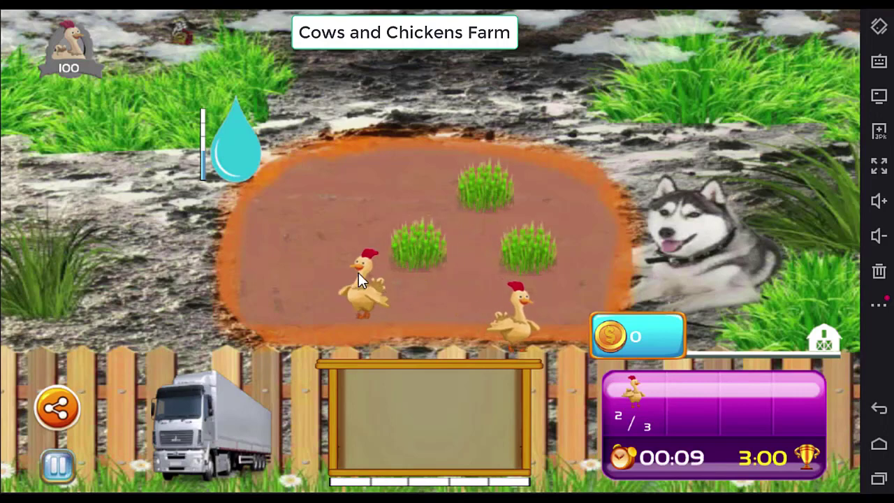
click(316, 204)
click(325, 297)
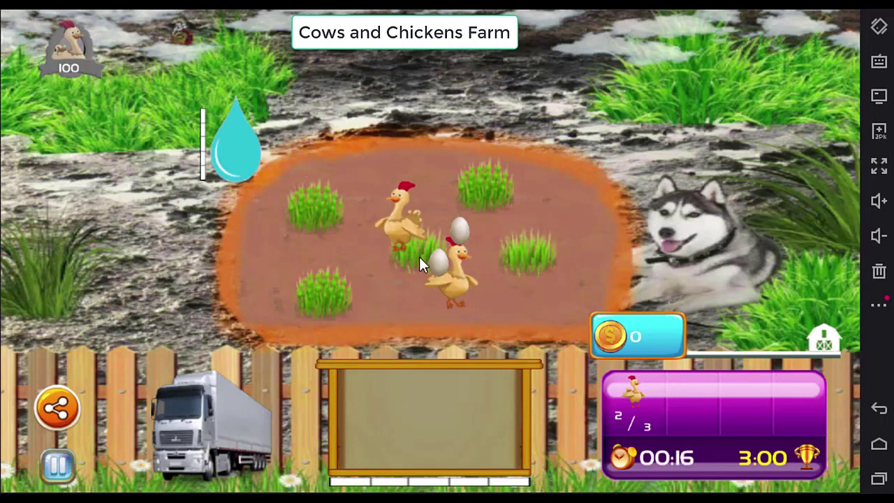
click(438, 257)
click(461, 228)
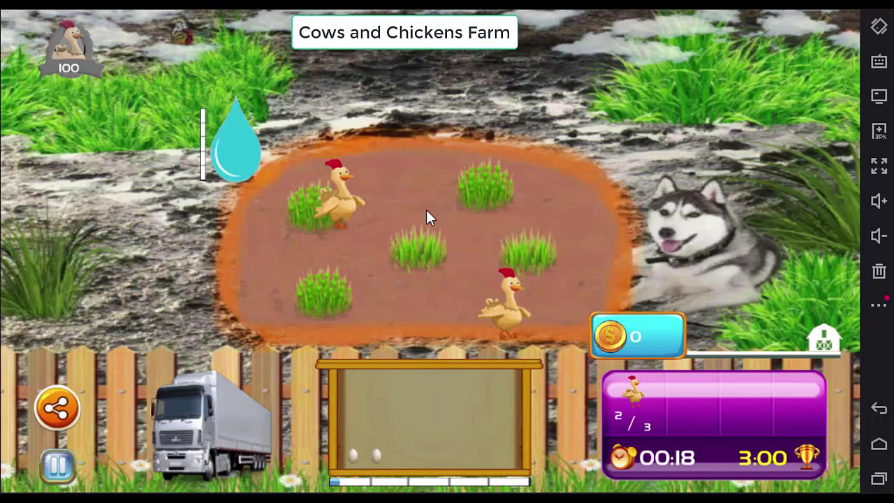
click(246, 145)
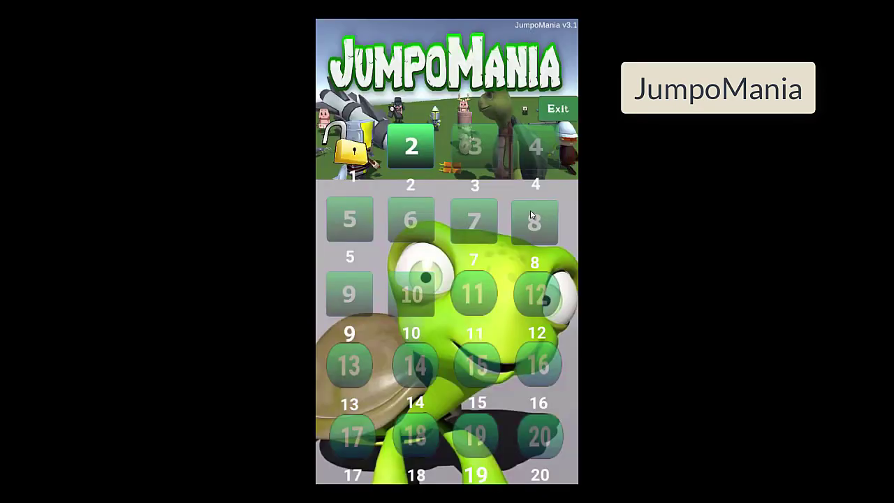
click(423, 149)
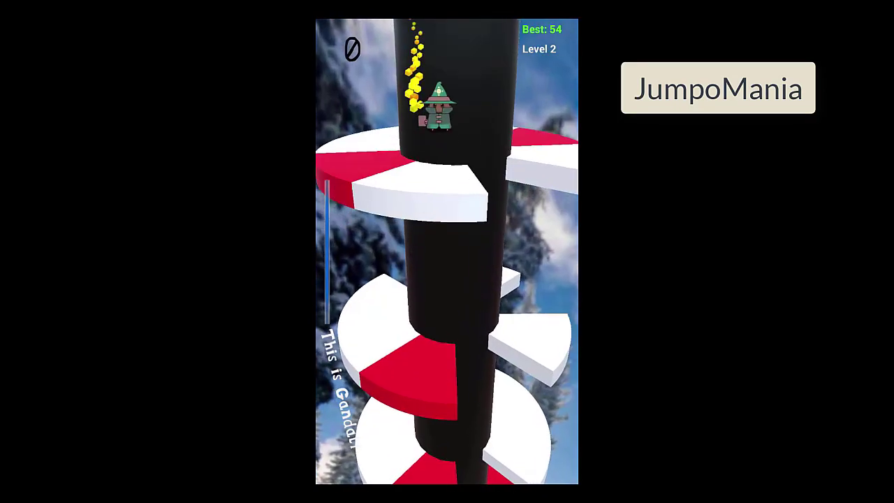